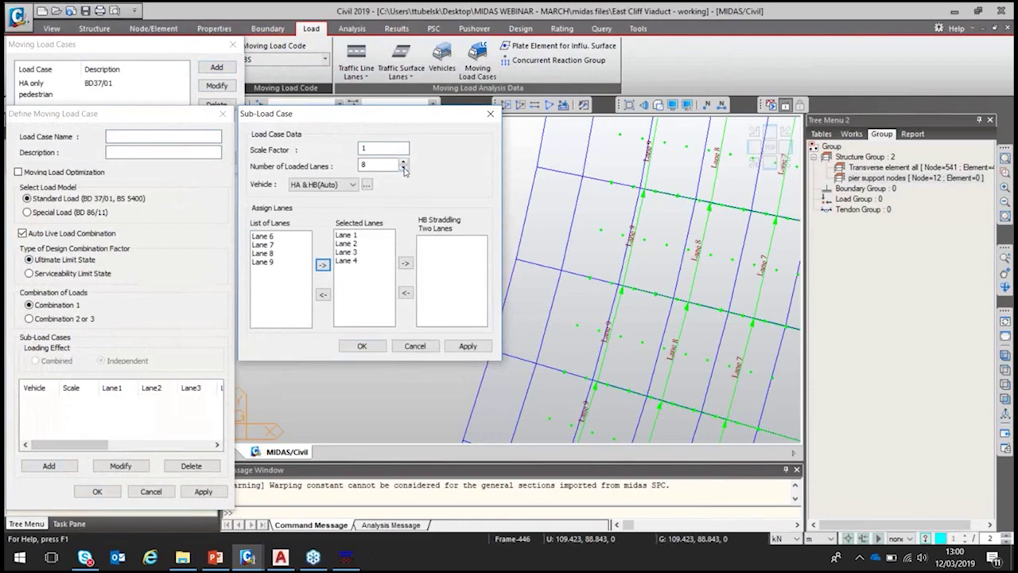
# Step: Set the number of loaded lanes to 4 for the Lanes 1 to 4 sub-load case and add it to the moving load case
pyautogui.click(403, 167)
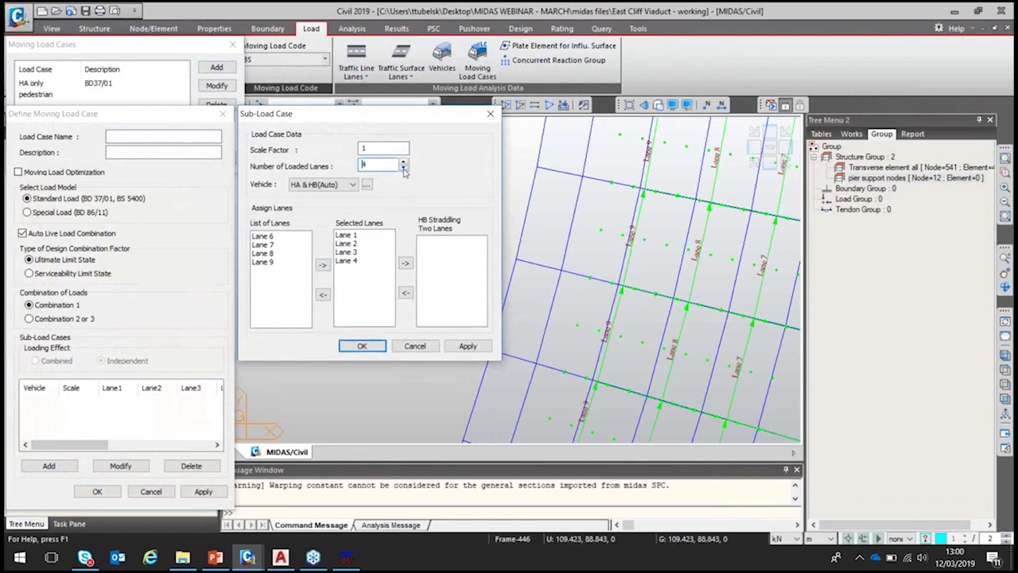
pyautogui.click(362, 347)
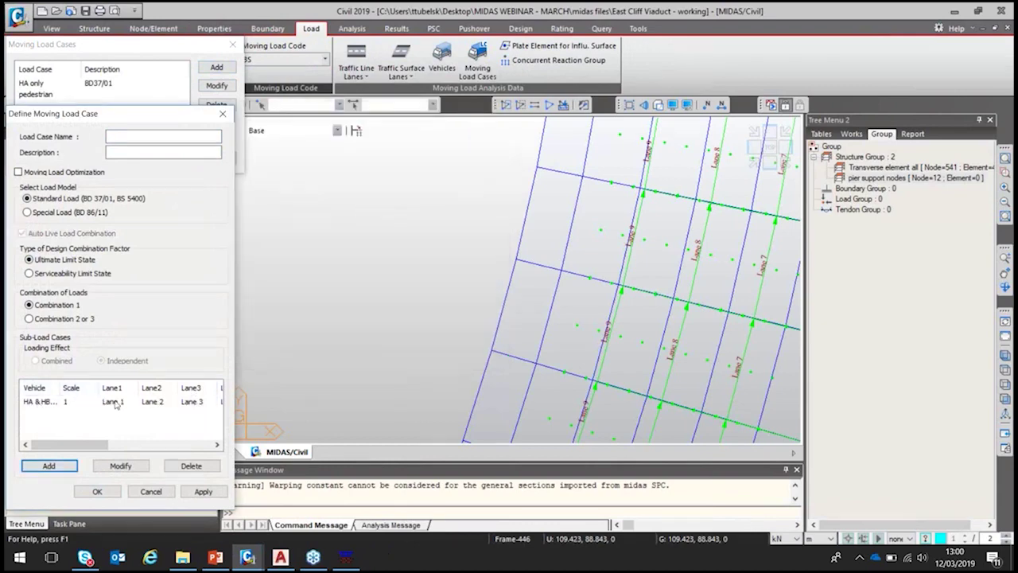
pyautogui.click(164, 140)
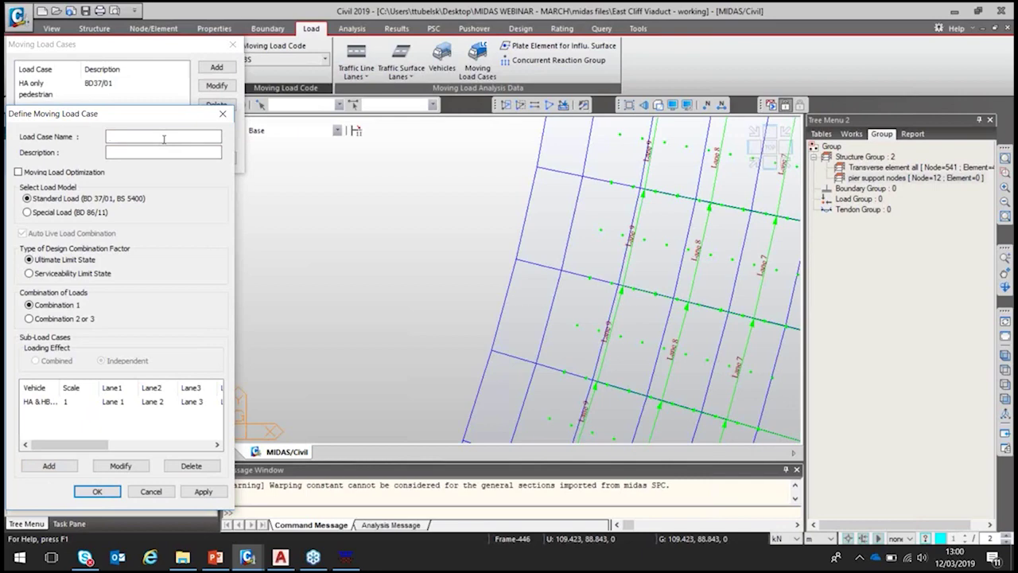
pyautogui.write('LM')
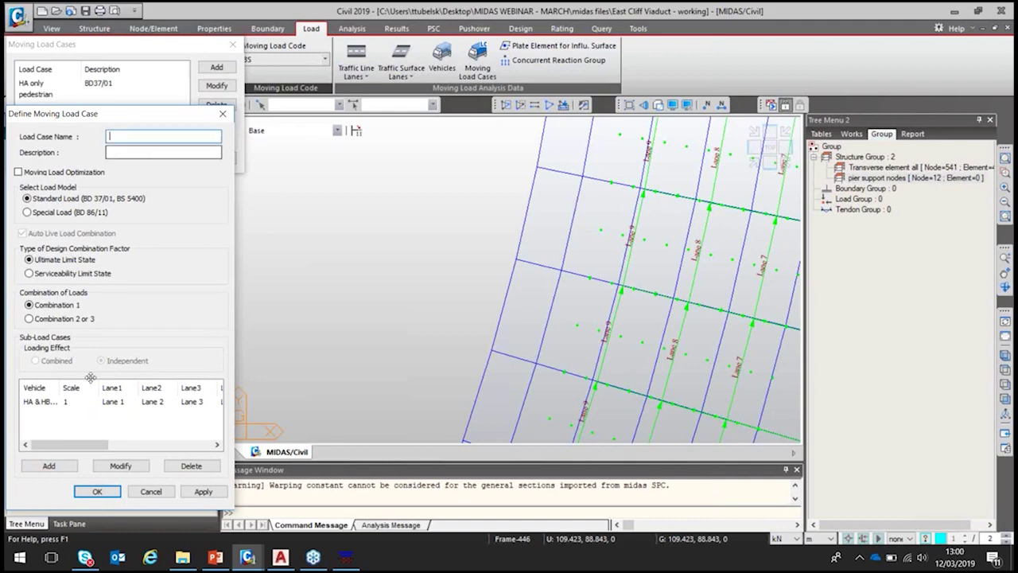
pyautogui.click(45, 467)
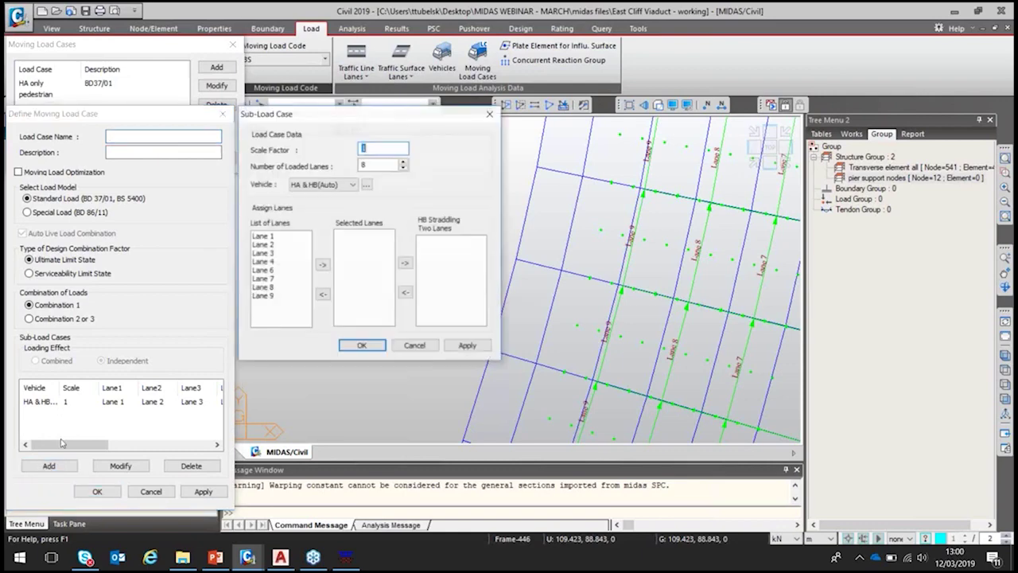
pyautogui.click(254, 279)
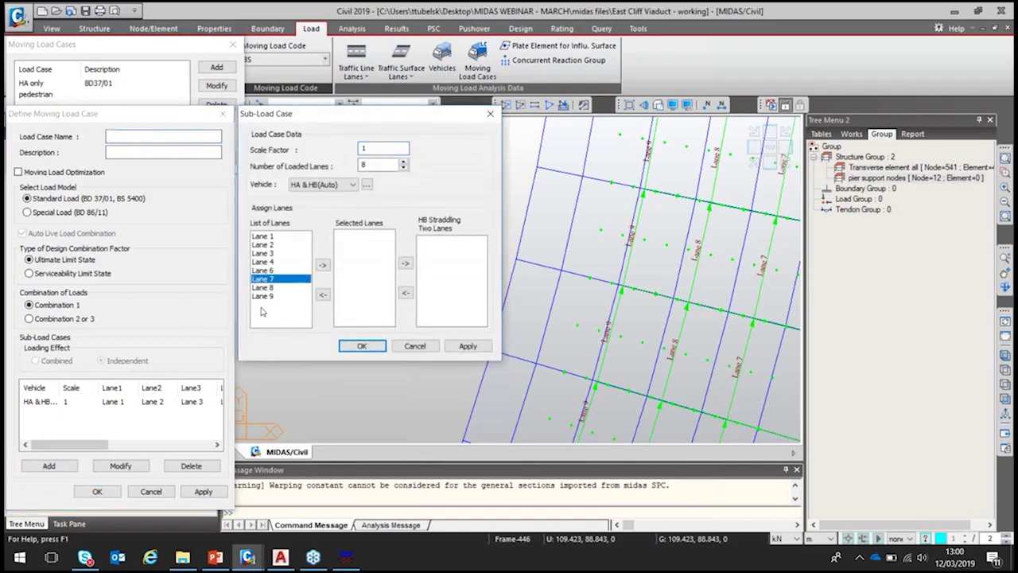
pyautogui.keyDown('shift'); pyautogui.click(264, 297); pyautogui.keyUp('shift')
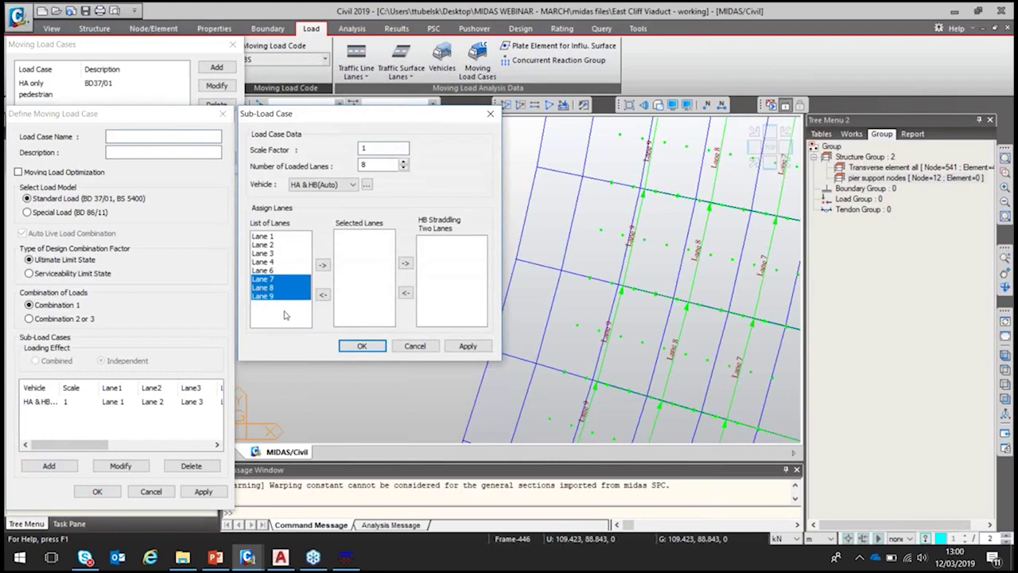
pyautogui.click(322, 265)
pyautogui.click(404, 167)
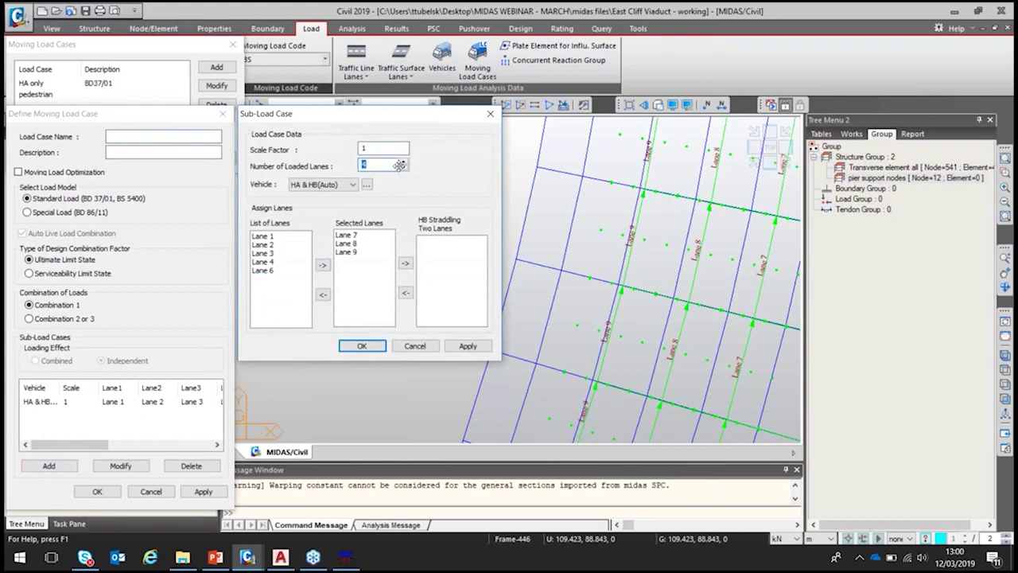
pyautogui.click(416, 346)
# Step: Name the moving load case "LM1 HA+HB" and save it
pyautogui.click(176, 135)
pyautogui.write('LM1 HA+HB')
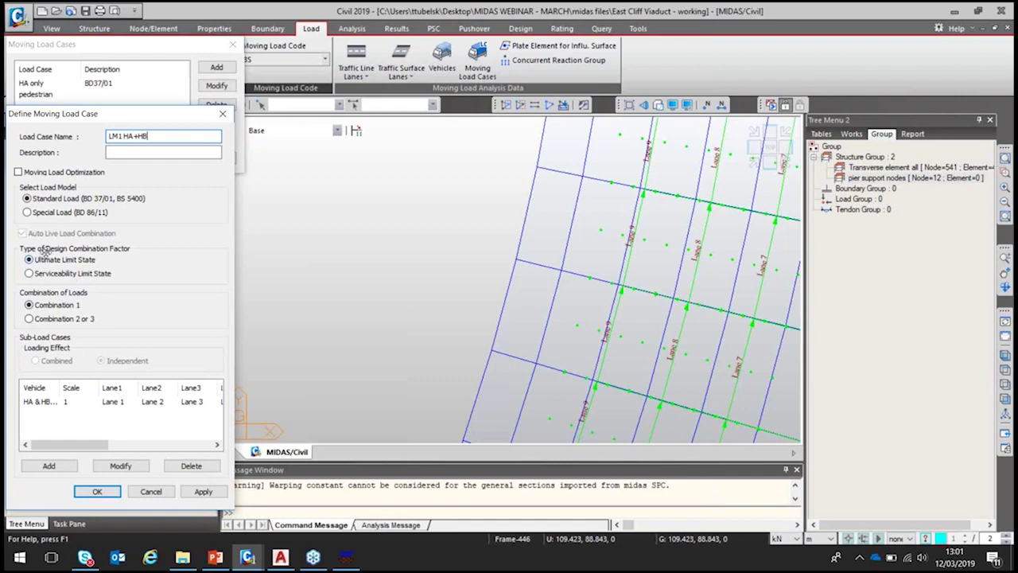
pyautogui.click(96, 491)
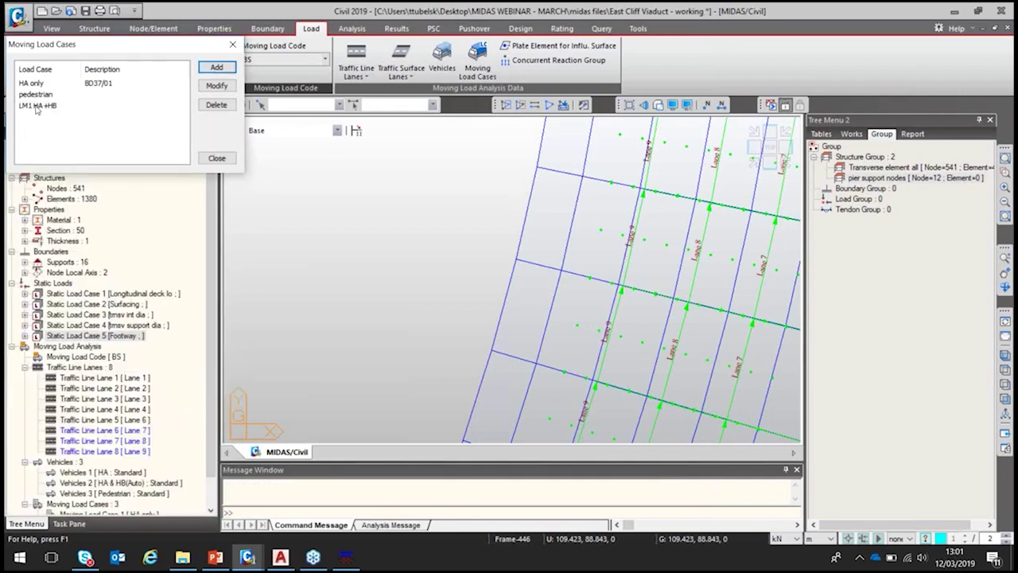
# Step: Start another moving load case with the name "LM2"
pyautogui.click(225, 68)
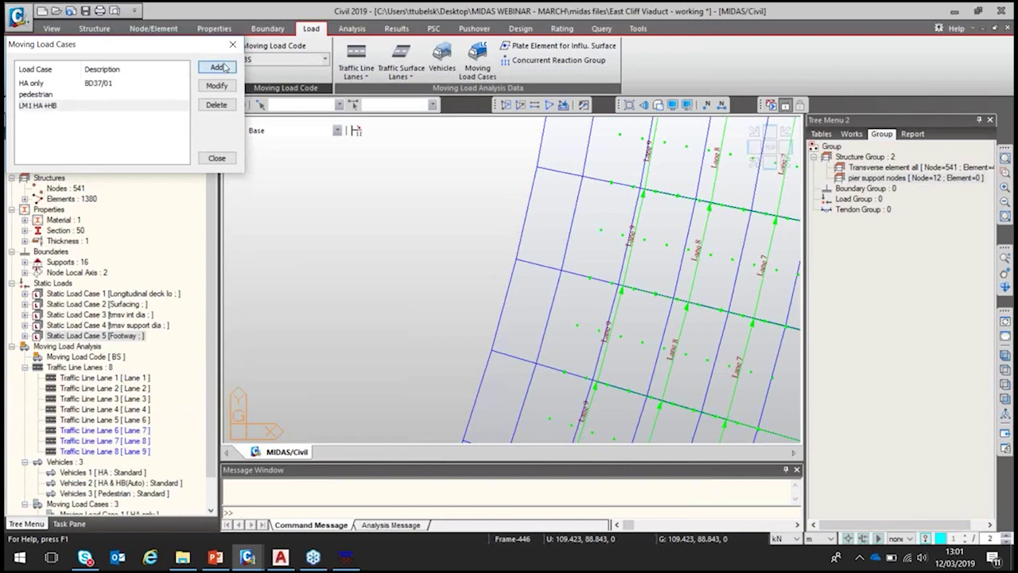
pyautogui.write('LM')
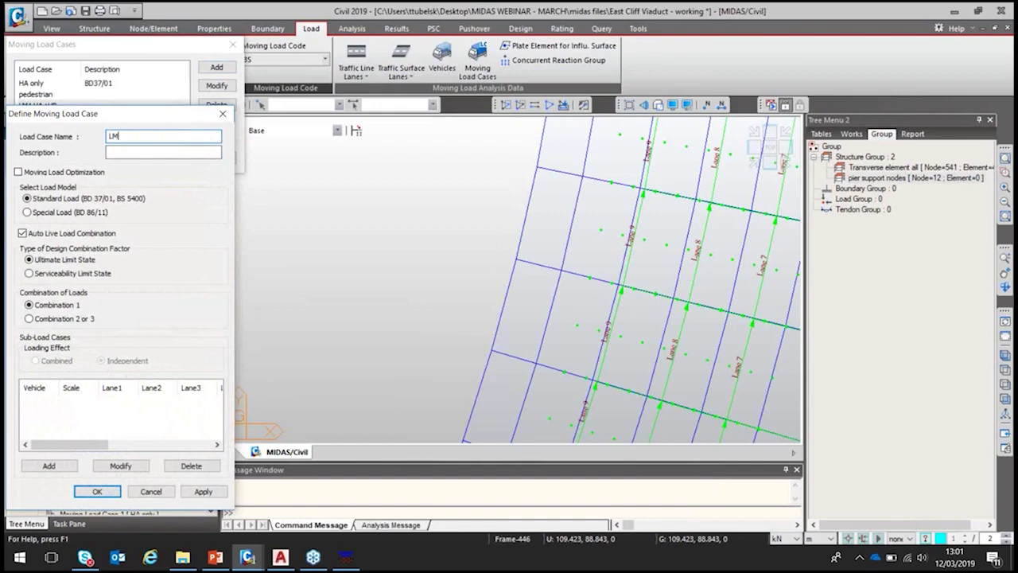
pyautogui.write('2')
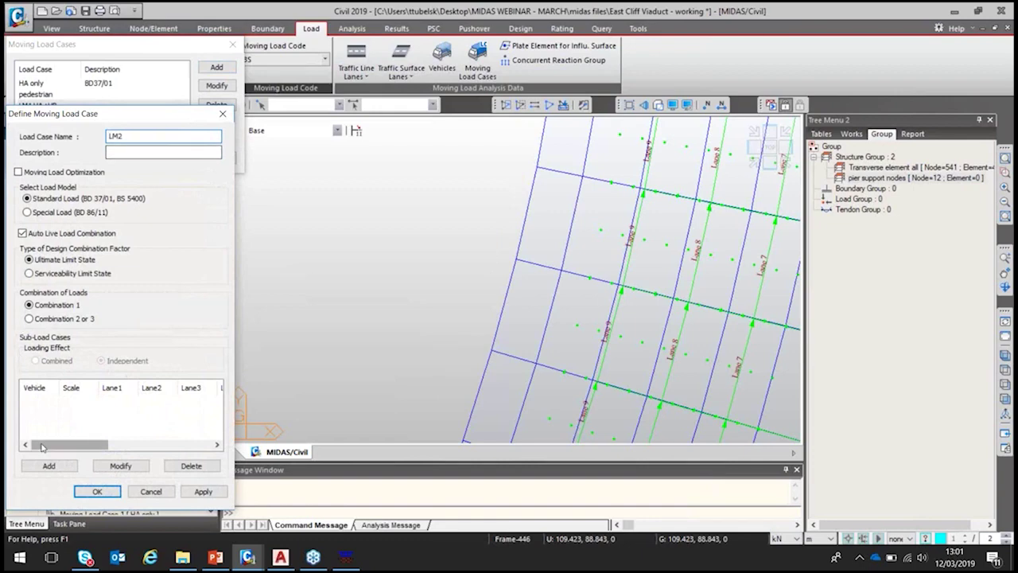
# Step: Add an HA & HB(Auto) sub-load case with Lanes 7, 8 and 9 assigned and 3 loaded lanes
pyautogui.click(48, 465)
pyautogui.click(262, 287)
pyautogui.click(263, 279)
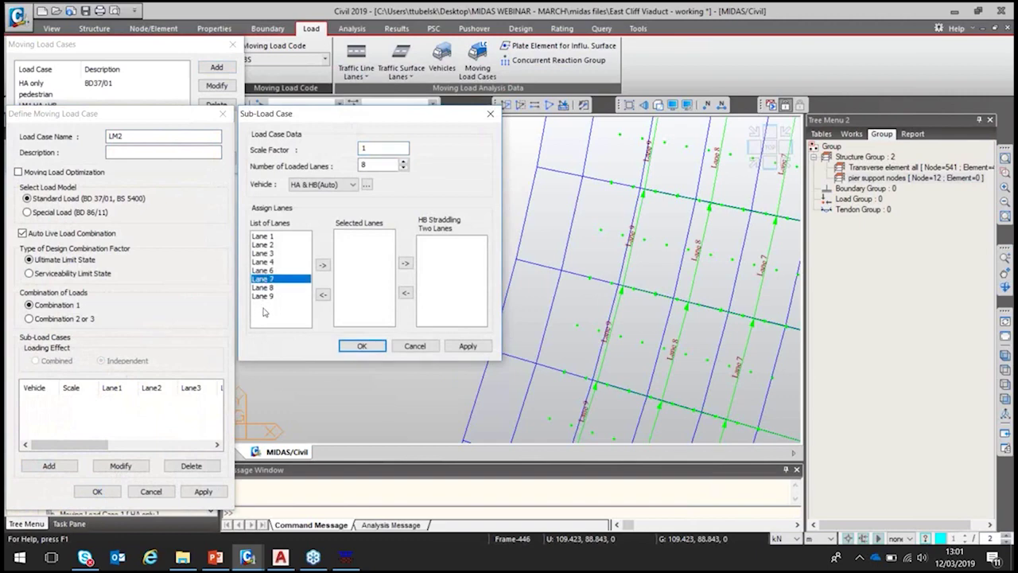
pyautogui.keyDown('shift'); pyautogui.click(263, 296); pyautogui.keyUp('shift')
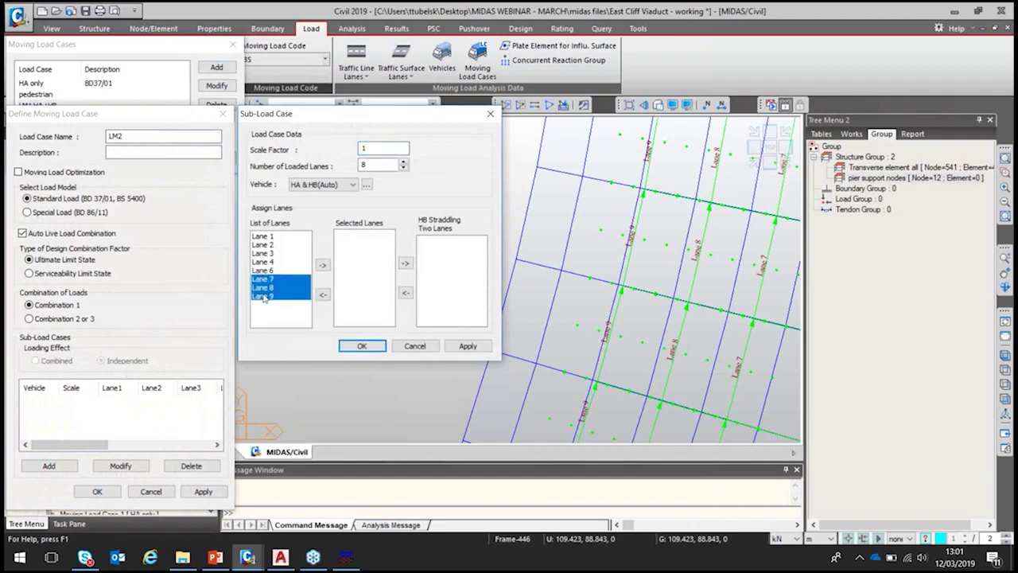
pyautogui.click(323, 266)
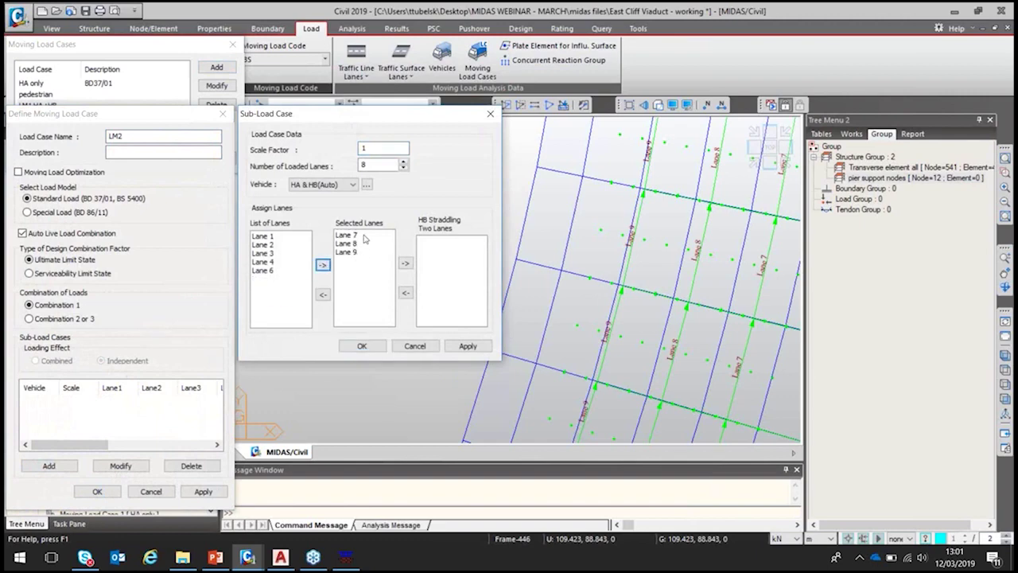
pyautogui.click(404, 169)
pyautogui.click(405, 169)
pyautogui.click(370, 347)
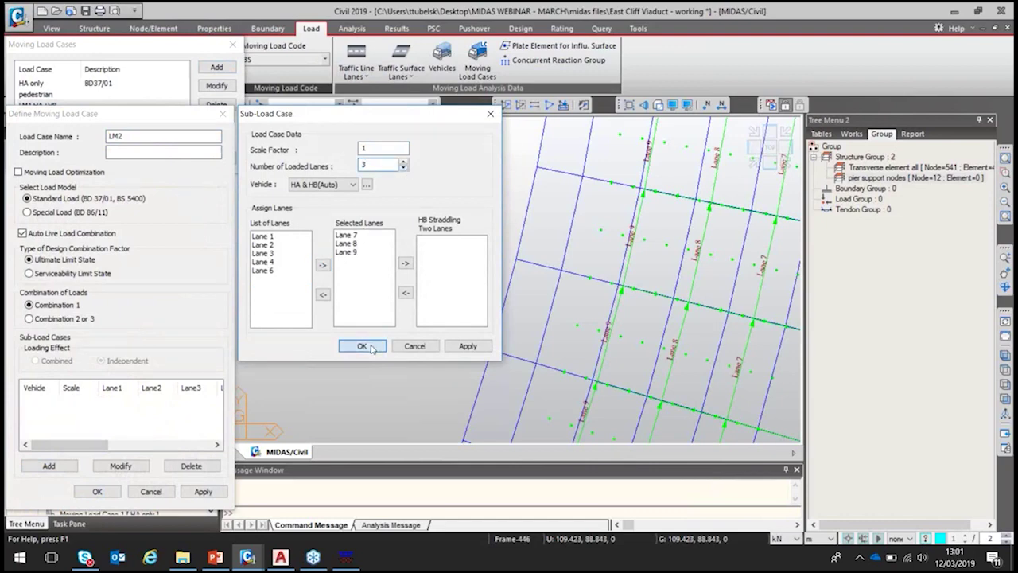
# Step: Extend the load case name to "LM2 HA+HB" and save the moving load case
pyautogui.click(136, 136)
pyautogui.write('HA +HB')
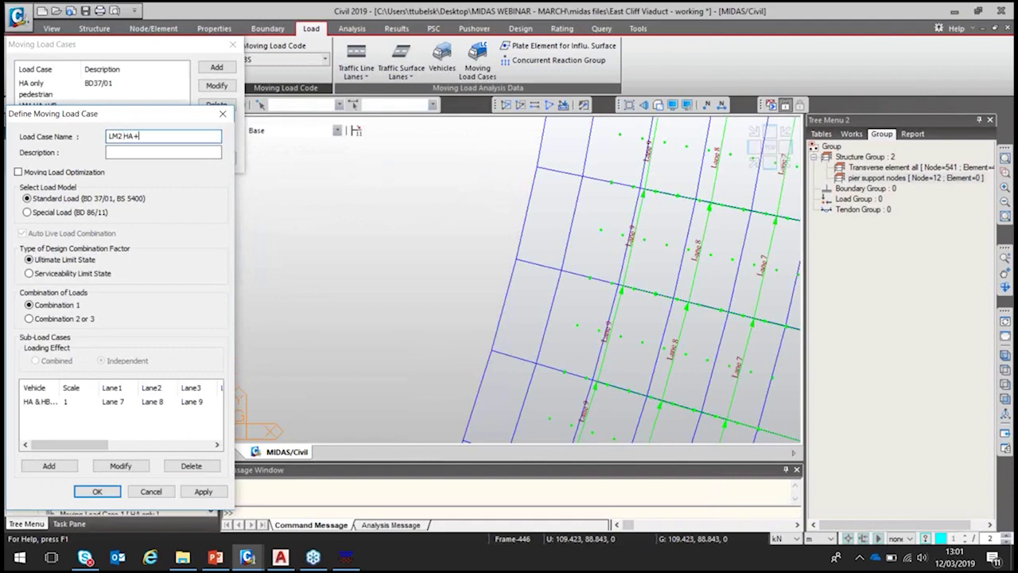
pyautogui.click(100, 491)
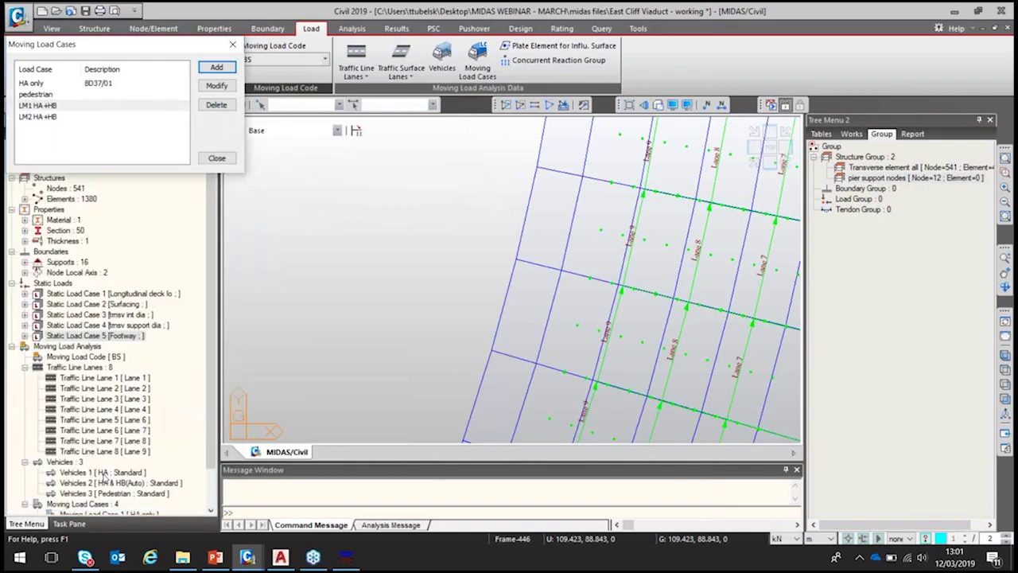
# Step: Review the LM1 HA+HB and LM2 HA+HB entries in the moving load case list and close it
pyautogui.click(30, 107)
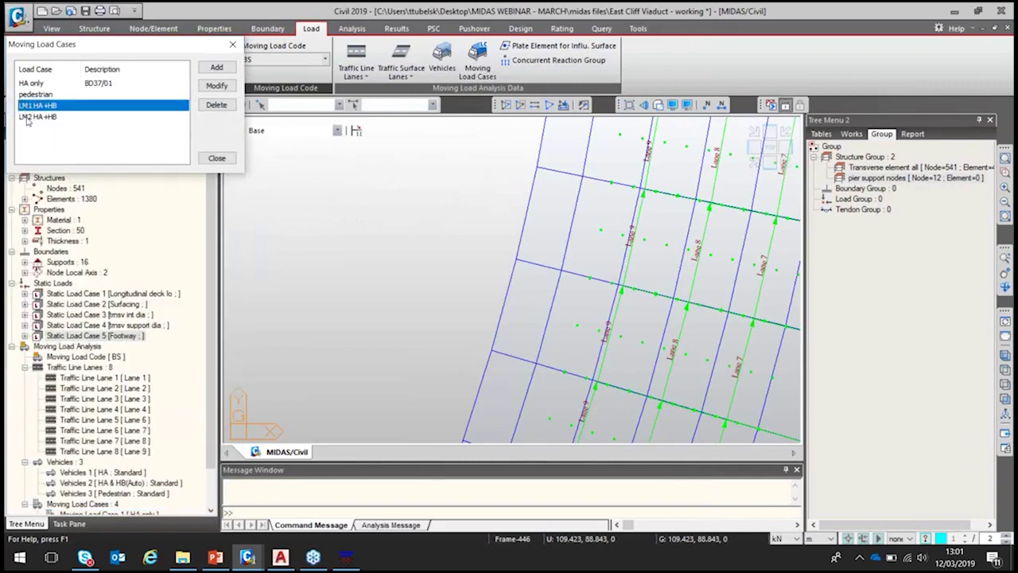
pyautogui.click(27, 119)
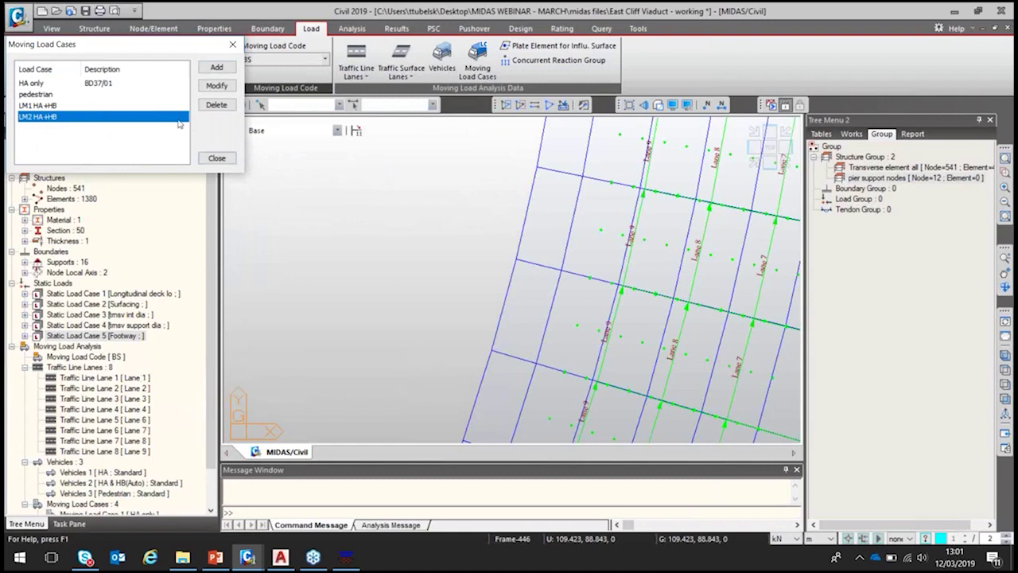
pyautogui.click(35, 106)
pyautogui.click(39, 117)
pyautogui.click(41, 107)
pyautogui.click(40, 118)
pyautogui.click(218, 158)
# Step: Switch to the PowerPoint presentation and run the slide show on to the "Using Tree Menu" slide
pyautogui.hotkey('alt', 'Tab')
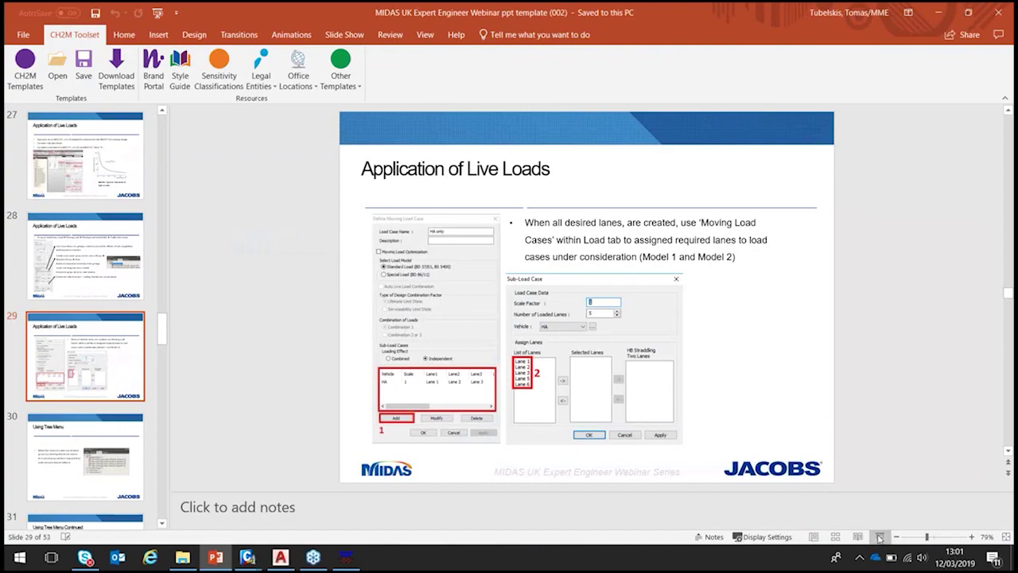
pyautogui.click(880, 539)
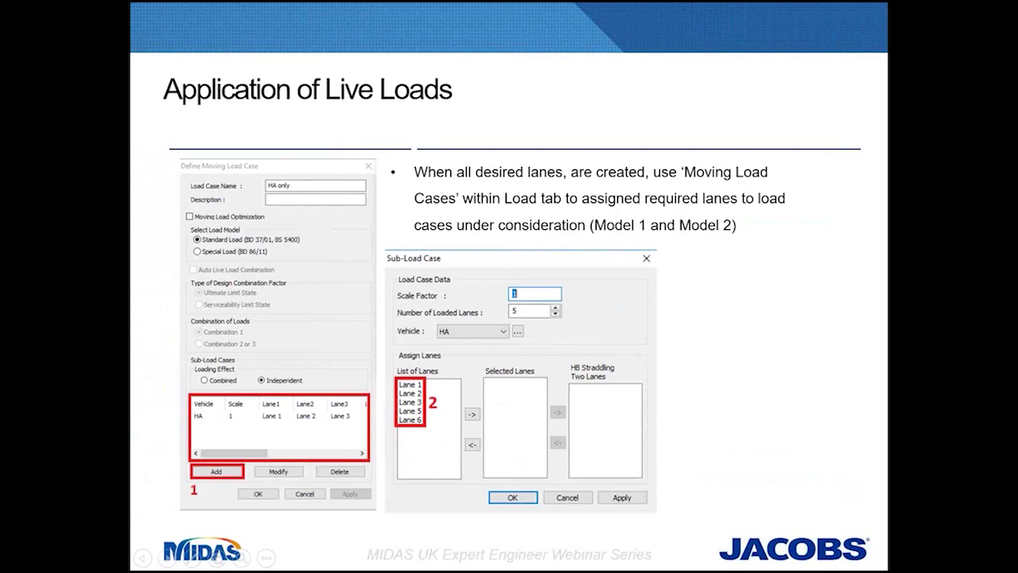
pyautogui.press('Right')
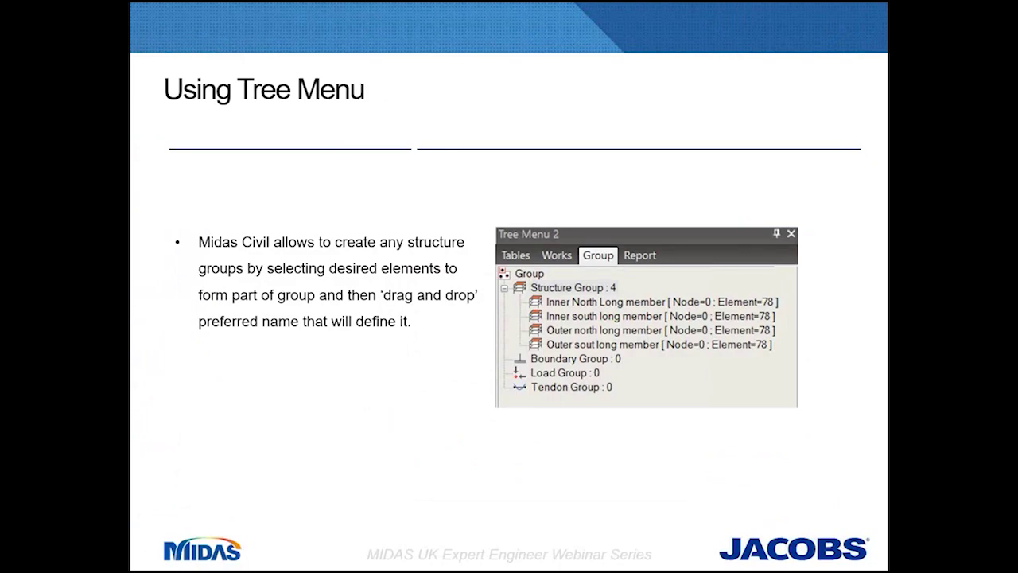
# Step: End the slide show and switch back to the bridge model in midas Civil
pyautogui.press('Escape')
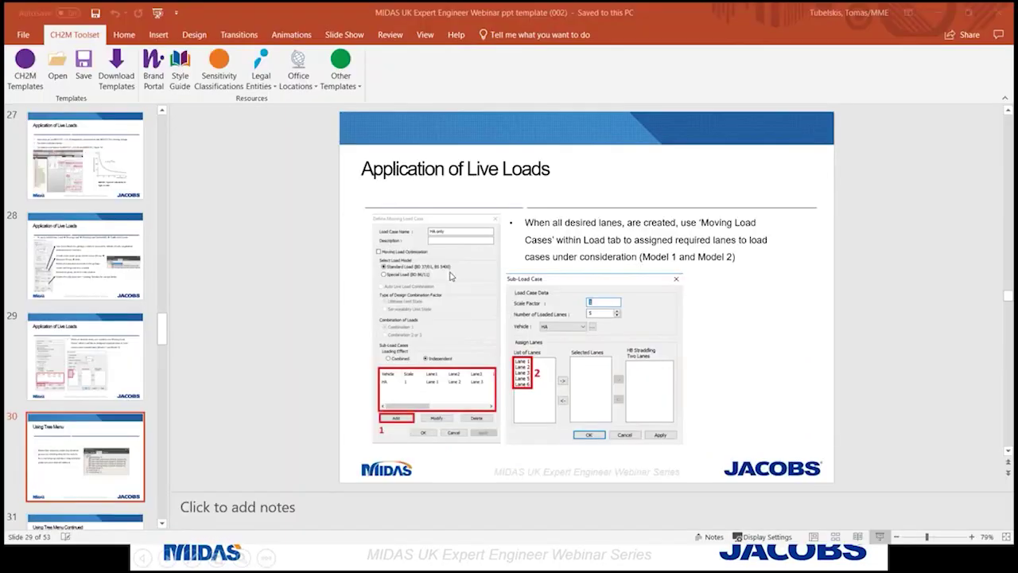
pyautogui.moveTo(248, 557)
pyautogui.click(193, 516)
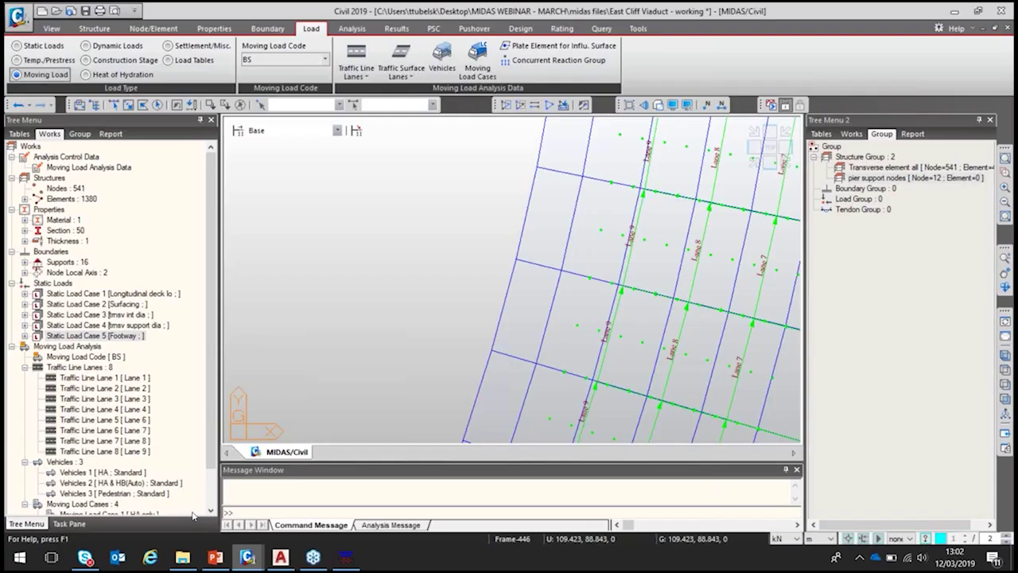
pyautogui.click(355, 53)
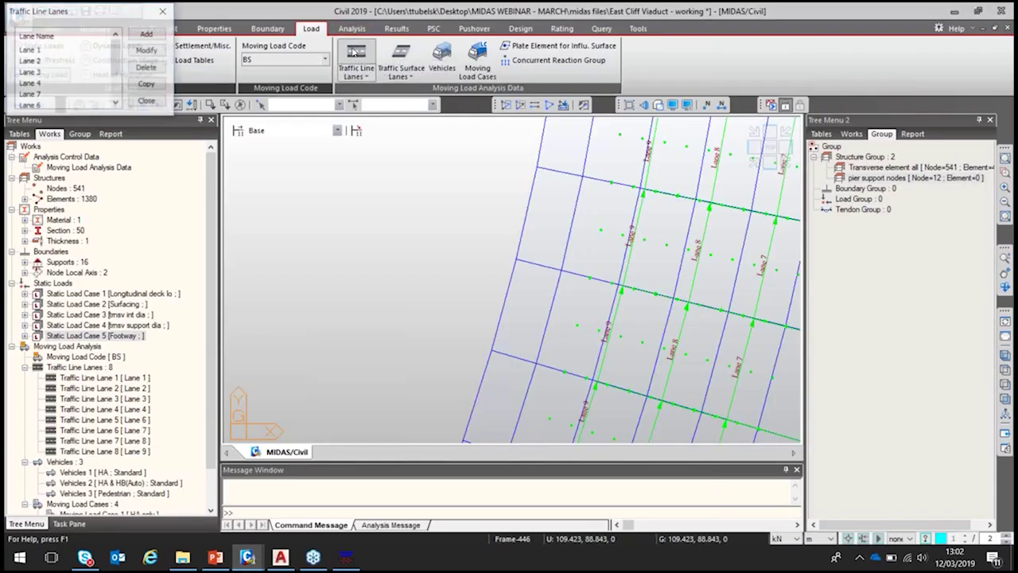
pyautogui.click(141, 31)
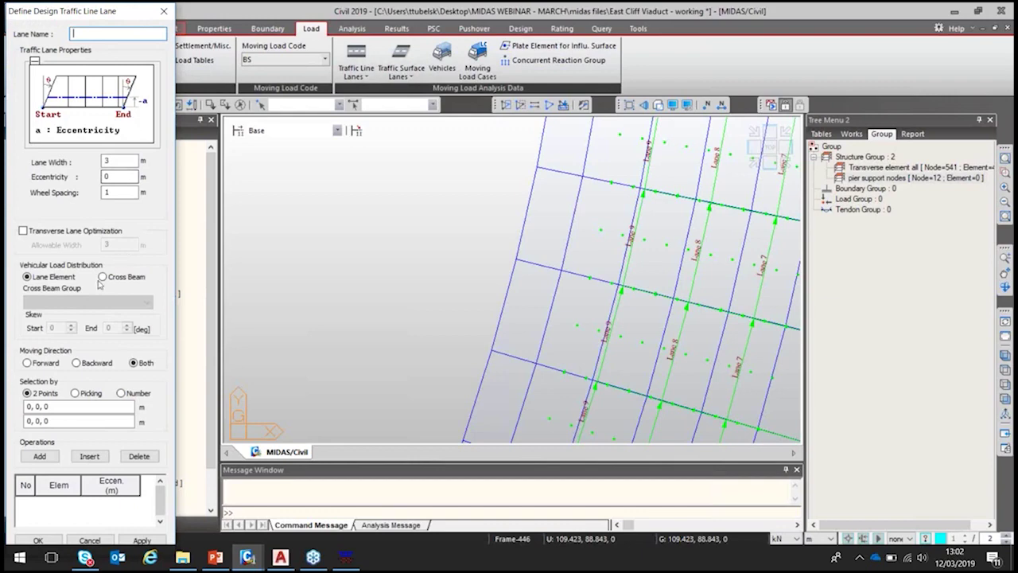
pyautogui.click(102, 277)
pyautogui.click(88, 303)
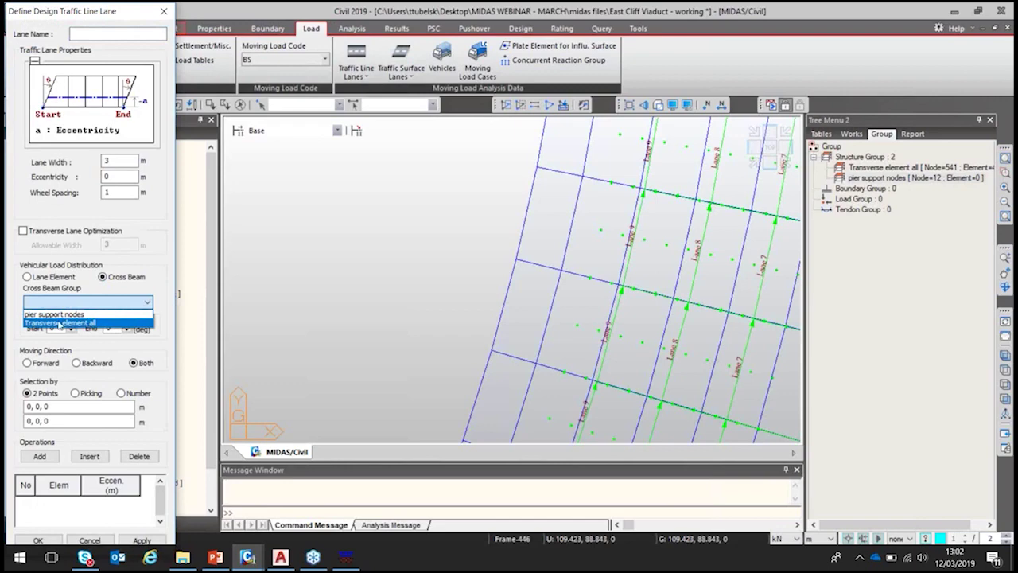
pyautogui.click(60, 322)
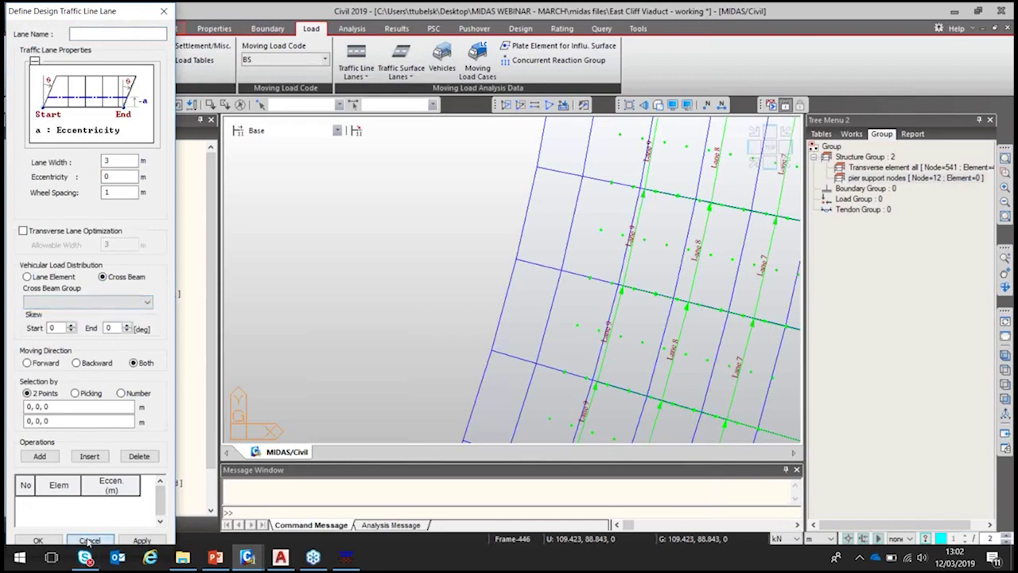
pyautogui.click(89, 540)
pyautogui.click(916, 14)
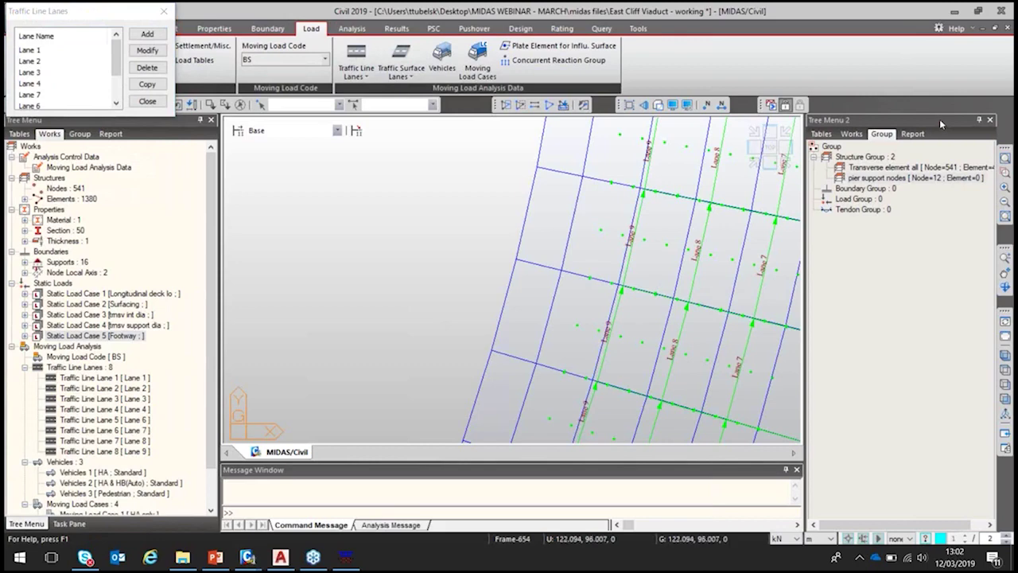
pyautogui.click(875, 178)
pyautogui.click(871, 157)
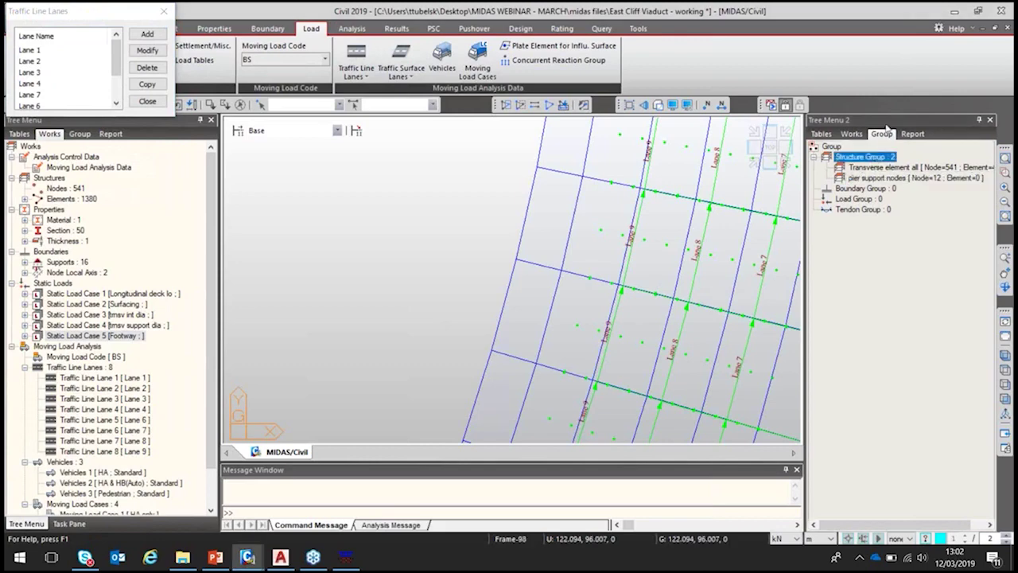
pyautogui.click(129, 107)
pyautogui.click(131, 104)
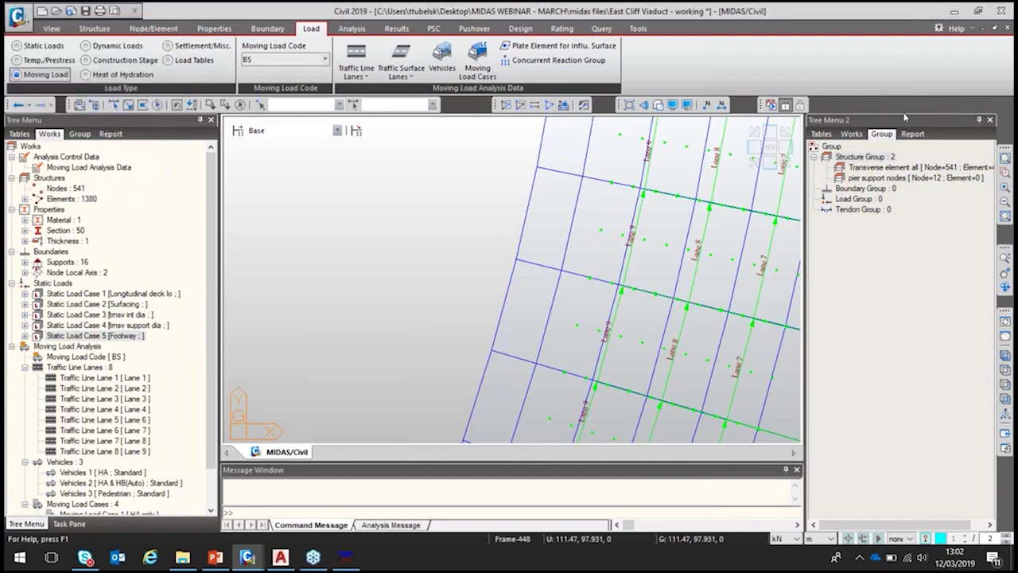
# Step: Create a new structure group named "transverse diaphragm at pier 6"
pyautogui.rightClick(875, 159)
pyautogui.click(907, 165)
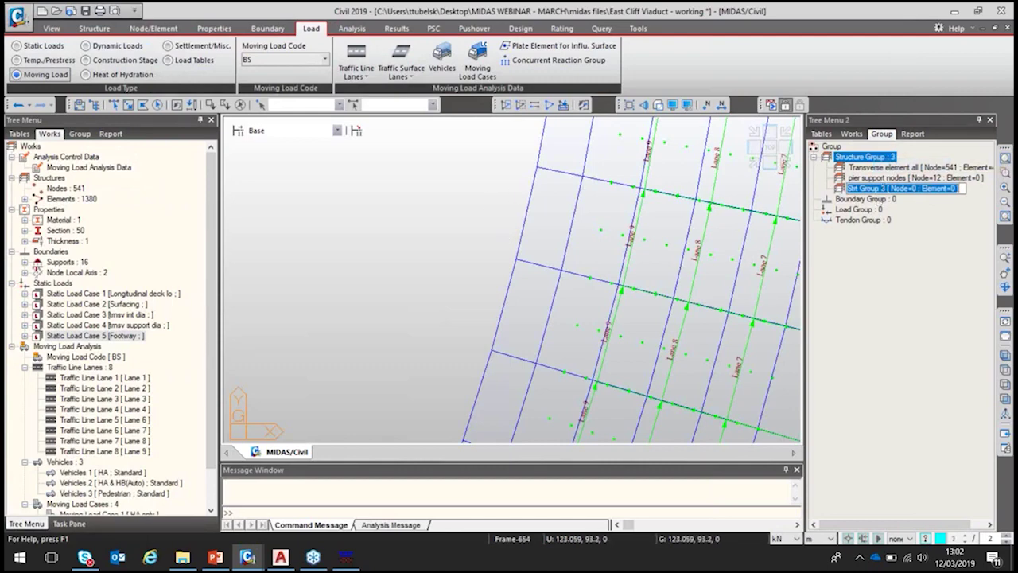
pyautogui.write('transverse')
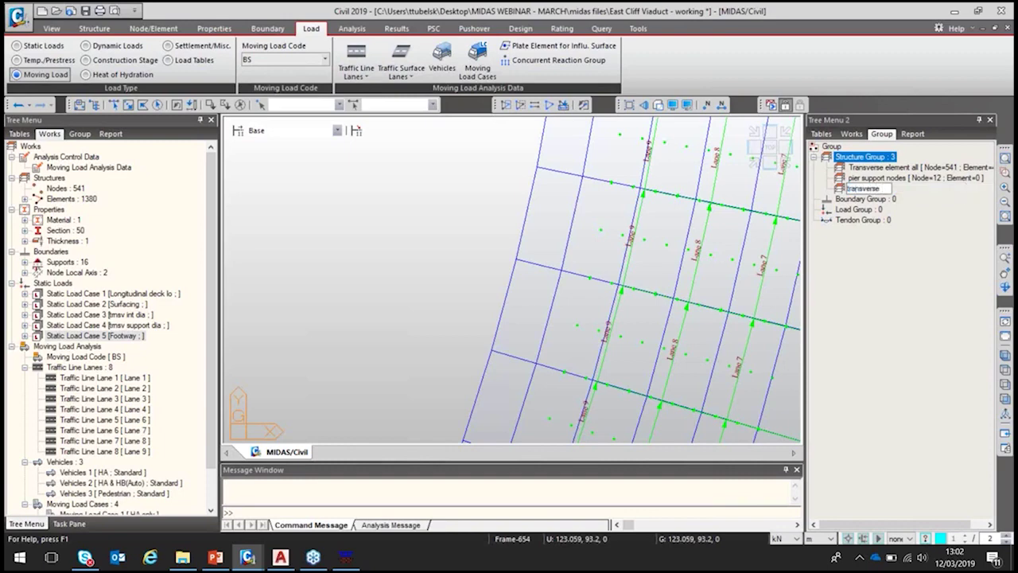
pyautogui.write(' diaphragm at pier 6')
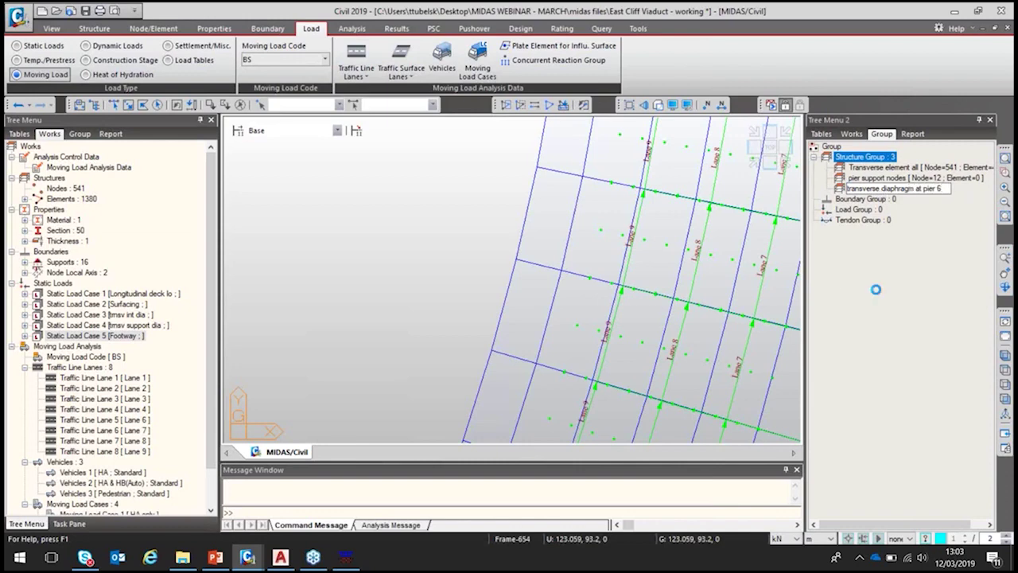
pyautogui.press('Return')
# Step: Select the full transverse row of nodes and elements across the curved deck and assign it to the "transverse diaphragm at pier 6" group
pyautogui.click(517, 195)
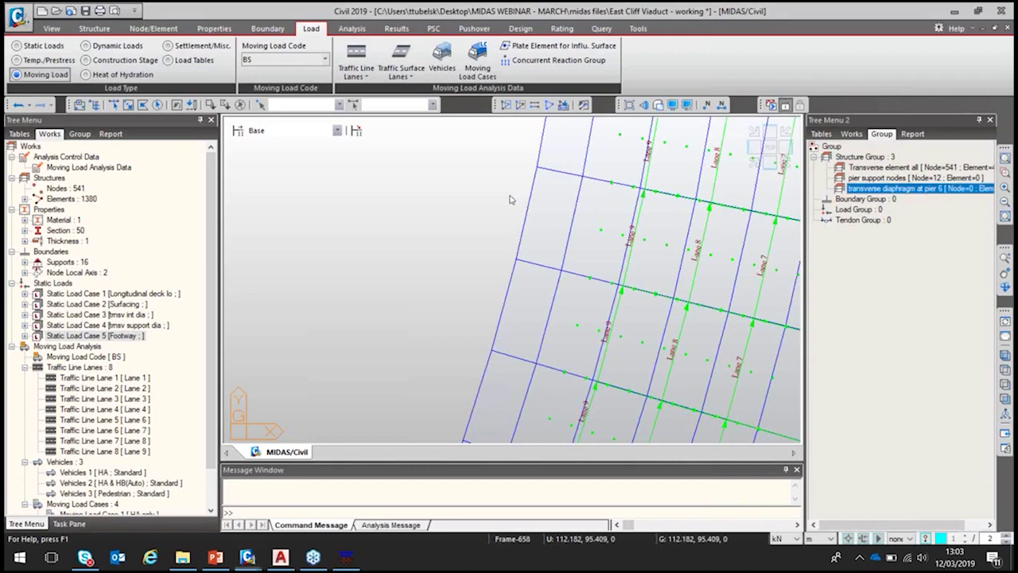
pyautogui.scroll(-6, 655, 173)
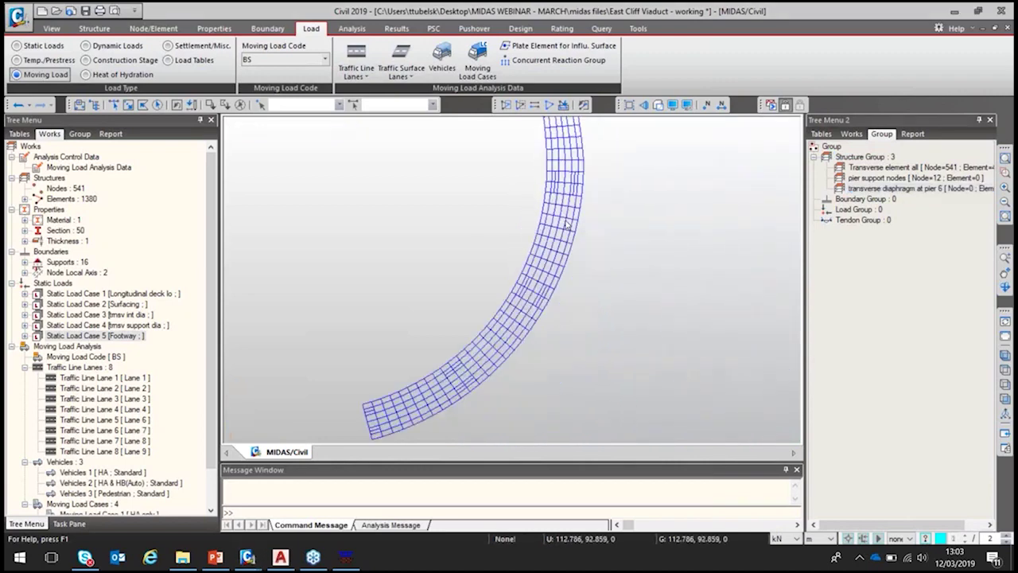
pyautogui.scroll(5, 449, 355)
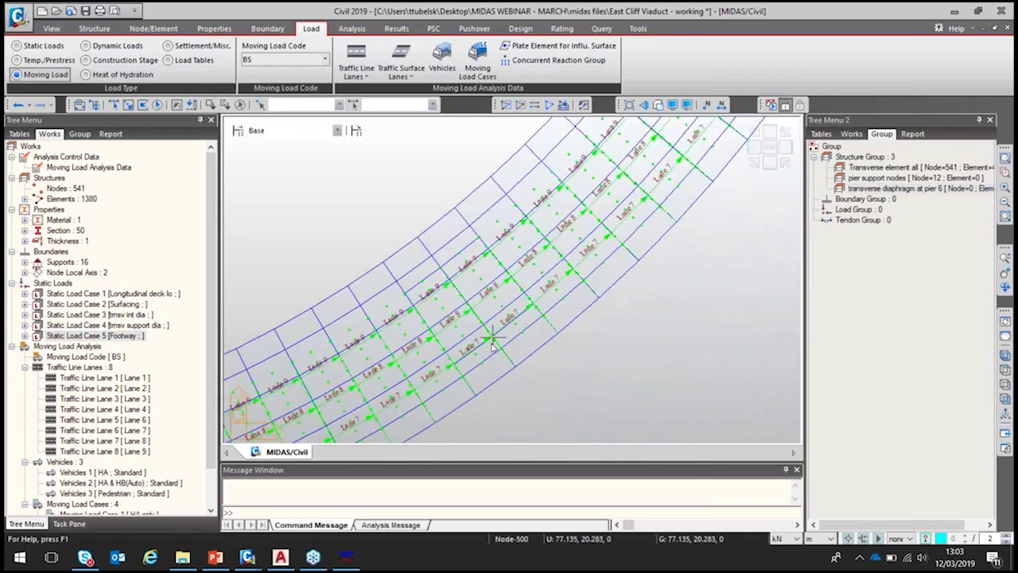
pyautogui.scroll(5, 485, 359)
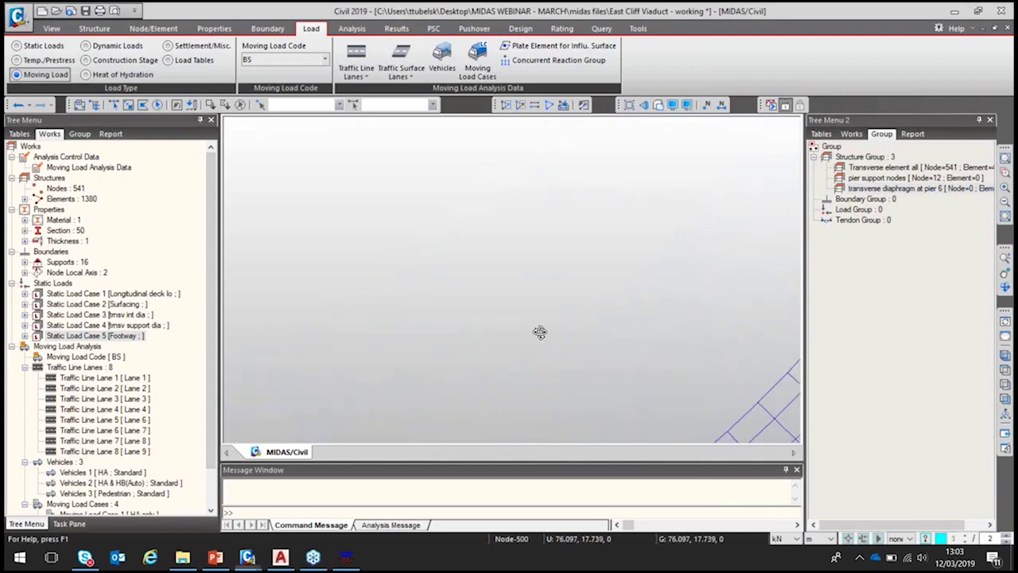
pyautogui.click(759, 153)
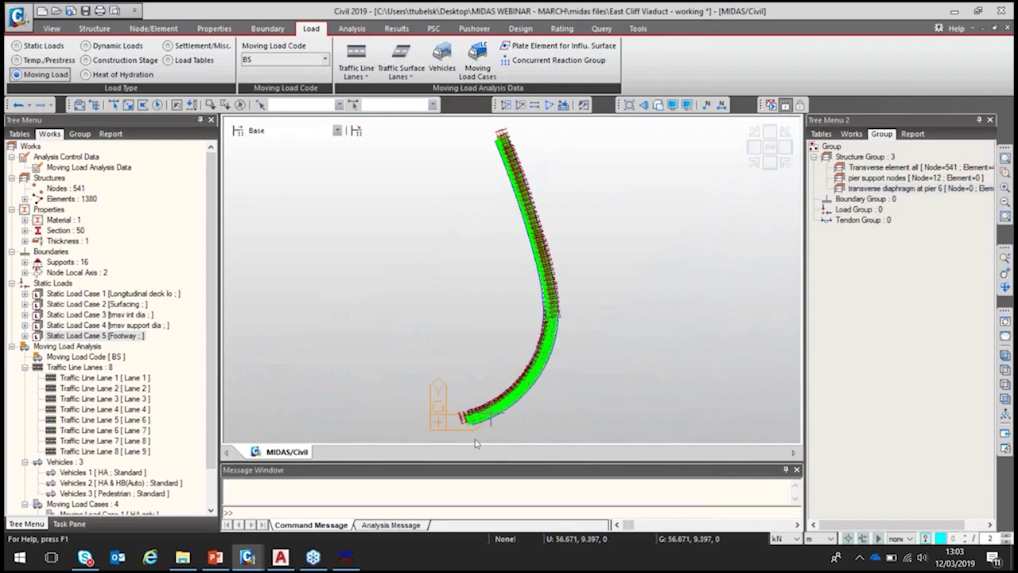
pyautogui.moveTo(516, 359); pyautogui.dragTo(655, 267, button='middle')
pyautogui.scroll(3, 655, 267)
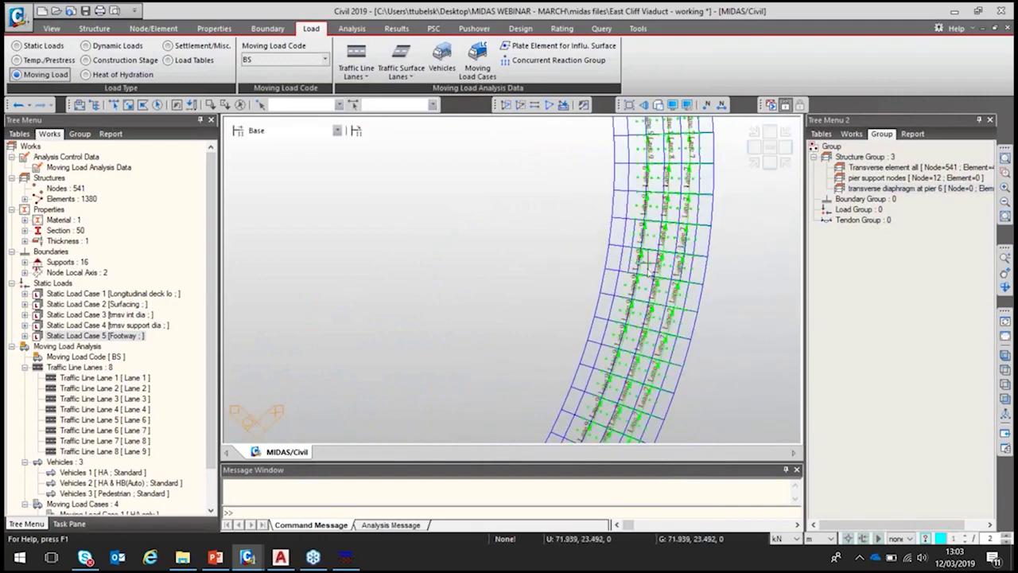
pyautogui.moveTo(625, 257); pyautogui.dragTo(755, 239)
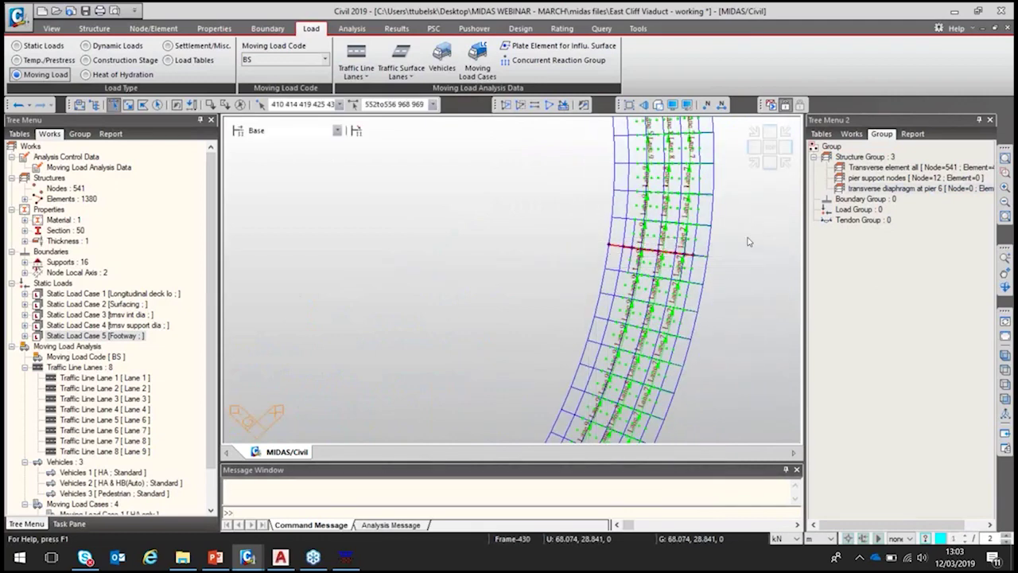
pyautogui.click(914, 189)
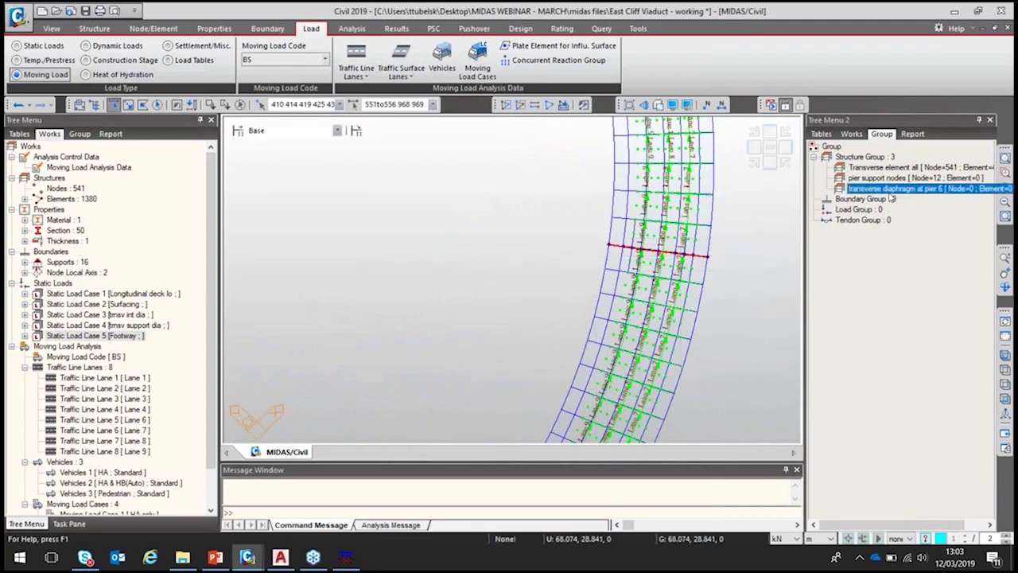
pyautogui.moveTo(654, 266); pyautogui.dragTo(660, 262)
pyautogui.doubleClick(907, 191)
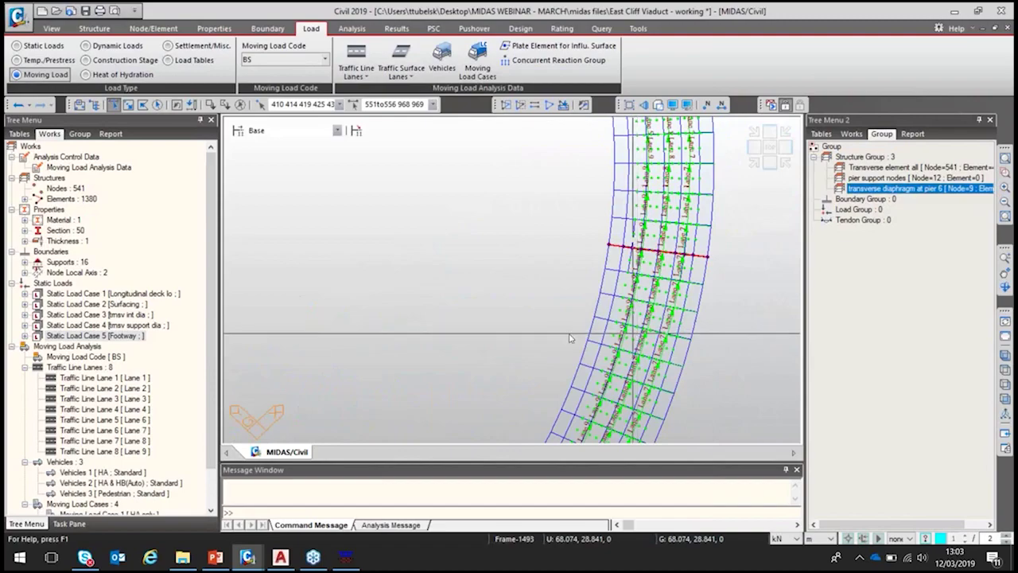
# Step: Switch to the PowerPoint presentation and run the slide show from "Using Tree Menu" on to the "Outputs" slide
pyautogui.click(215, 556)
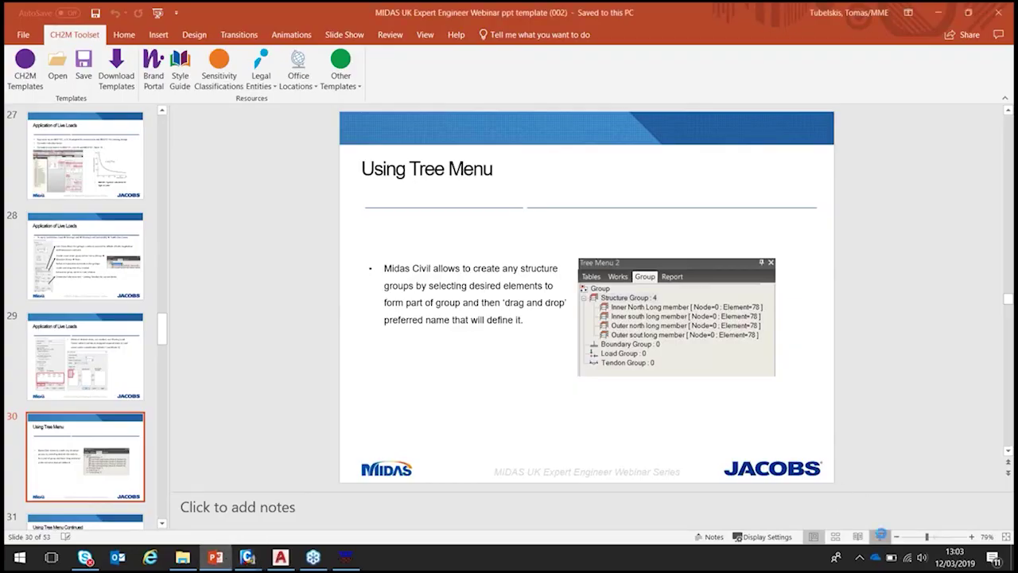
pyautogui.click(880, 536)
pyautogui.press('Right')
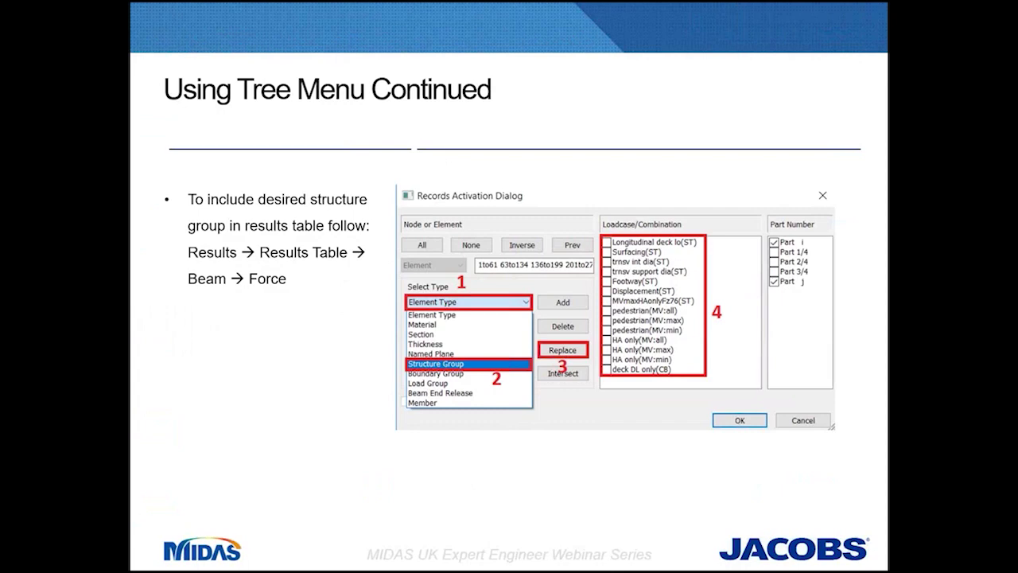
pyautogui.press('Right')
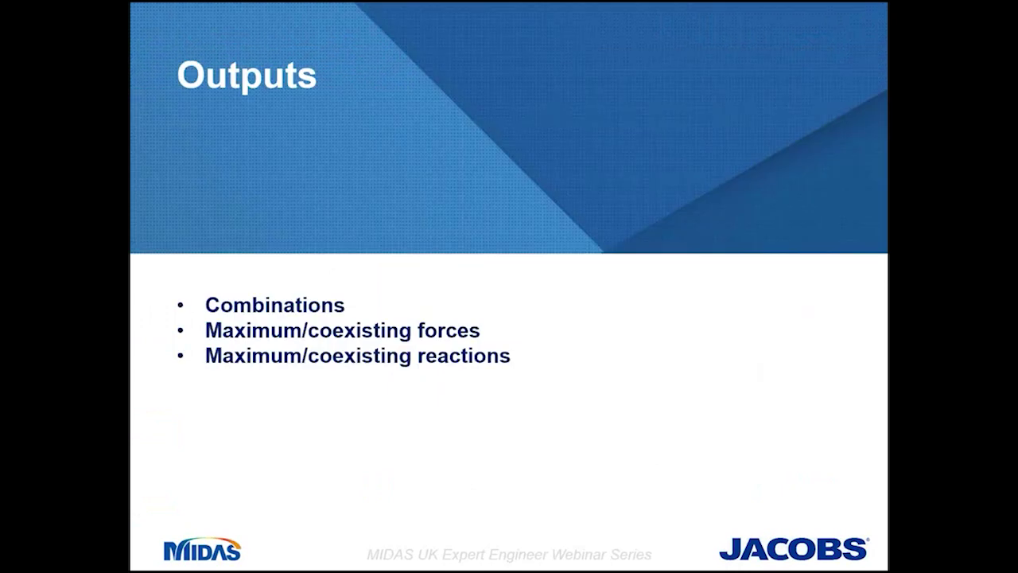
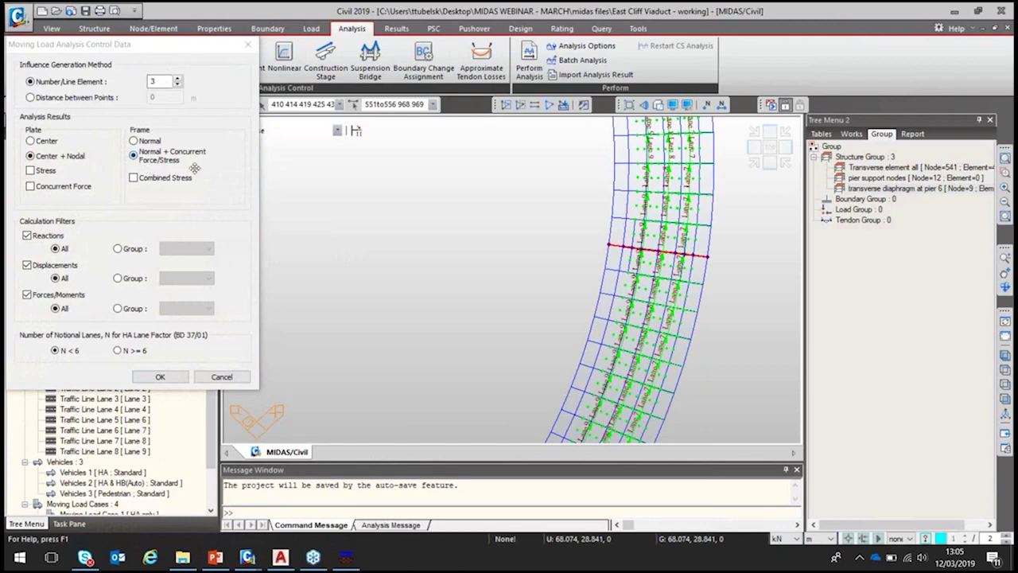
# Step: Accept the moving load analysis control data, switch to the East Cliff Viaduct BR Model 1.1 Rev0 window and view it in plan
pyautogui.click(163, 376)
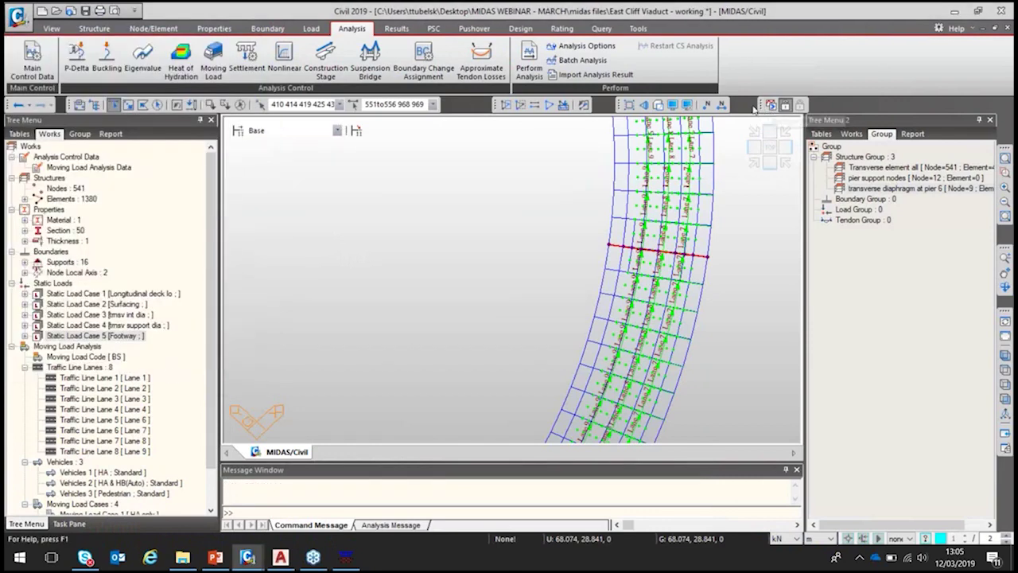
pyautogui.click(253, 559)
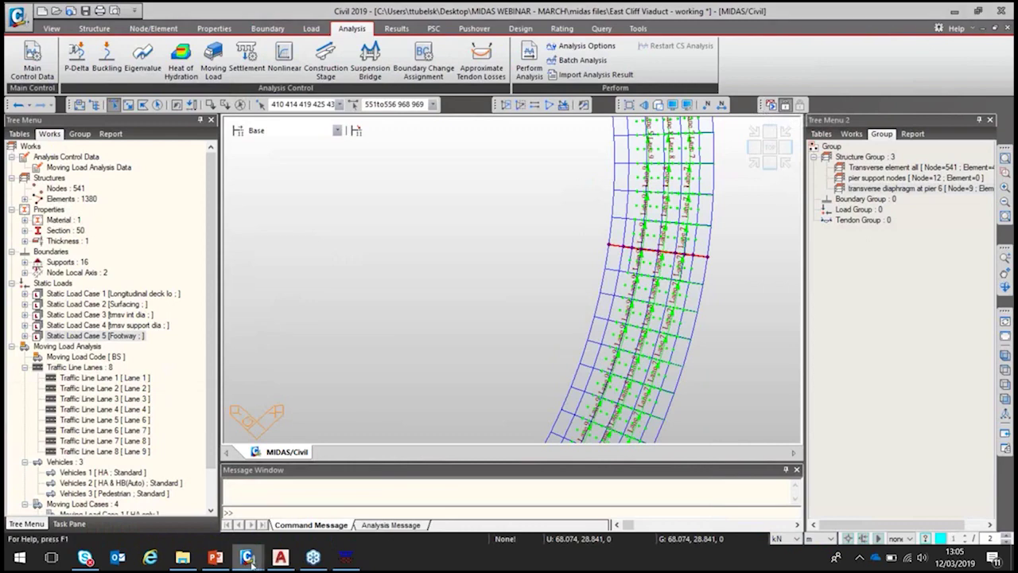
pyautogui.click(299, 513)
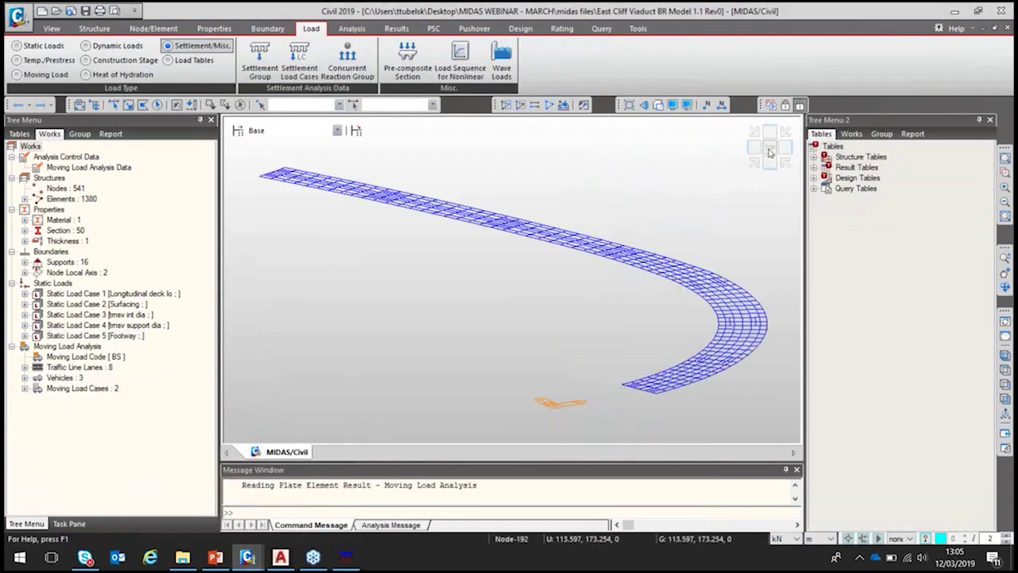
pyautogui.click(770, 148)
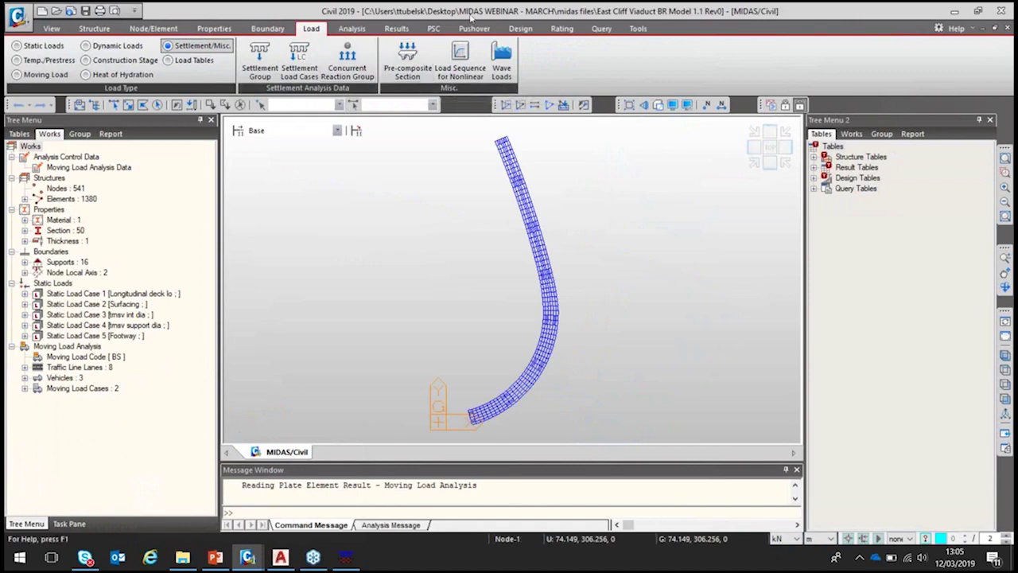
# Step: Generate the beam force results table for element 220 under load case HA only(MV:max)
pyautogui.click(396, 29)
pyautogui.click(790, 66)
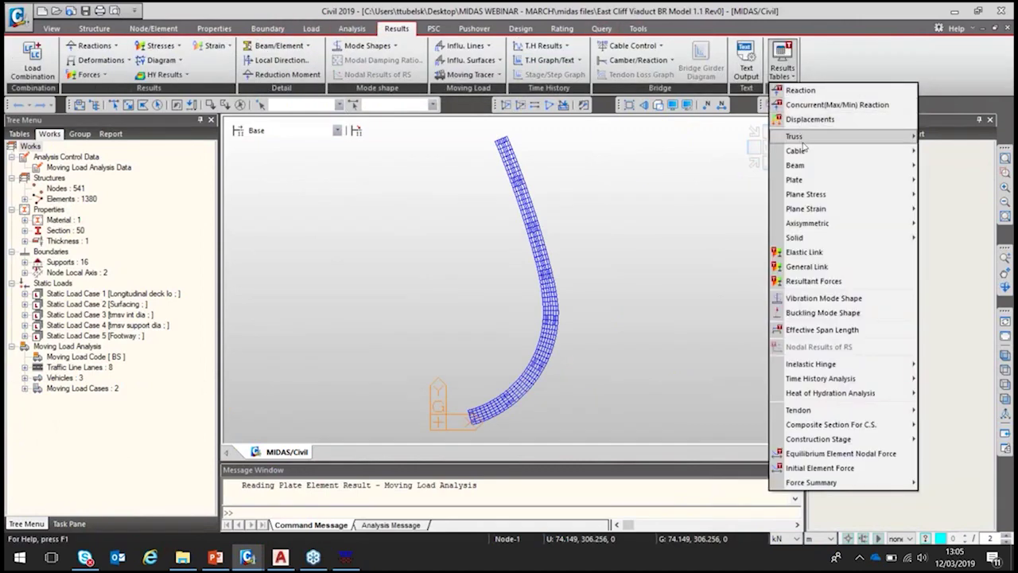
pyautogui.moveTo(809, 165)
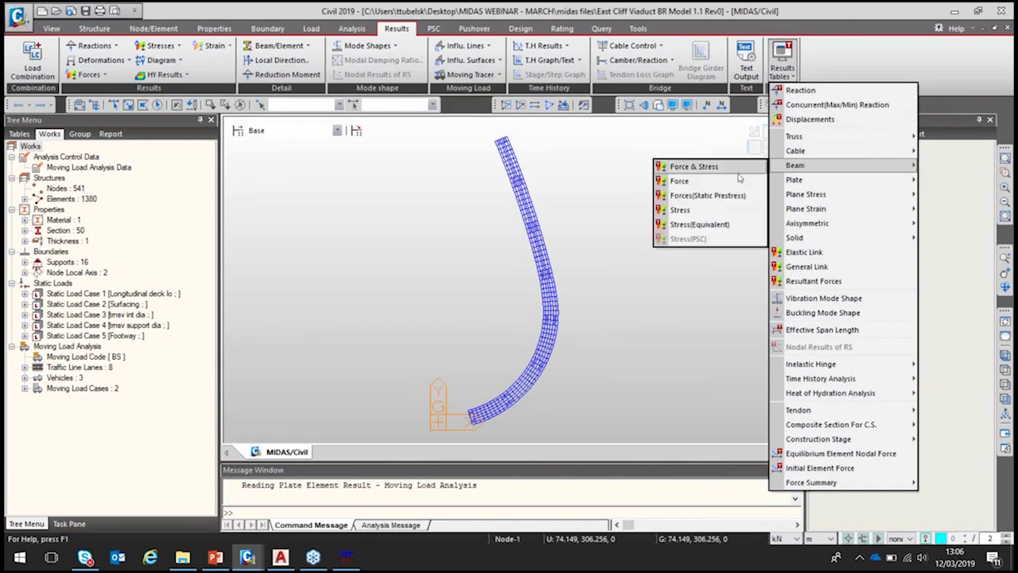
pyautogui.click(676, 185)
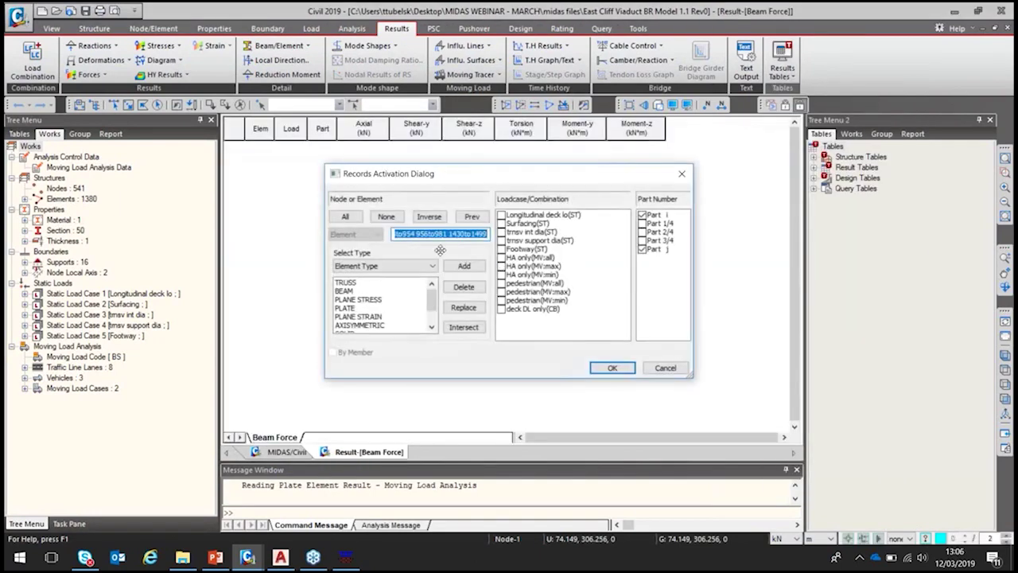
pyautogui.click(501, 266)
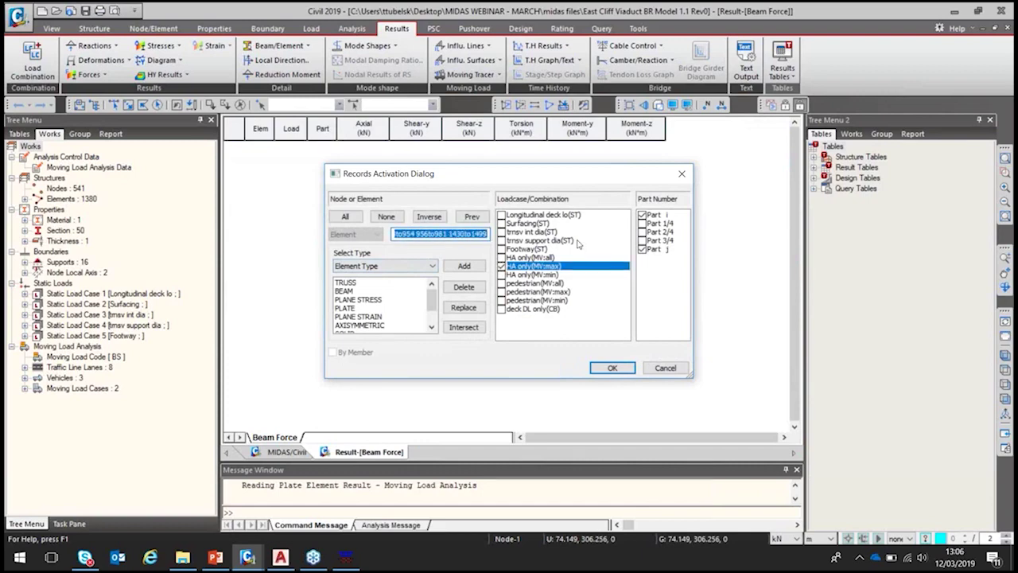
pyautogui.write('220')
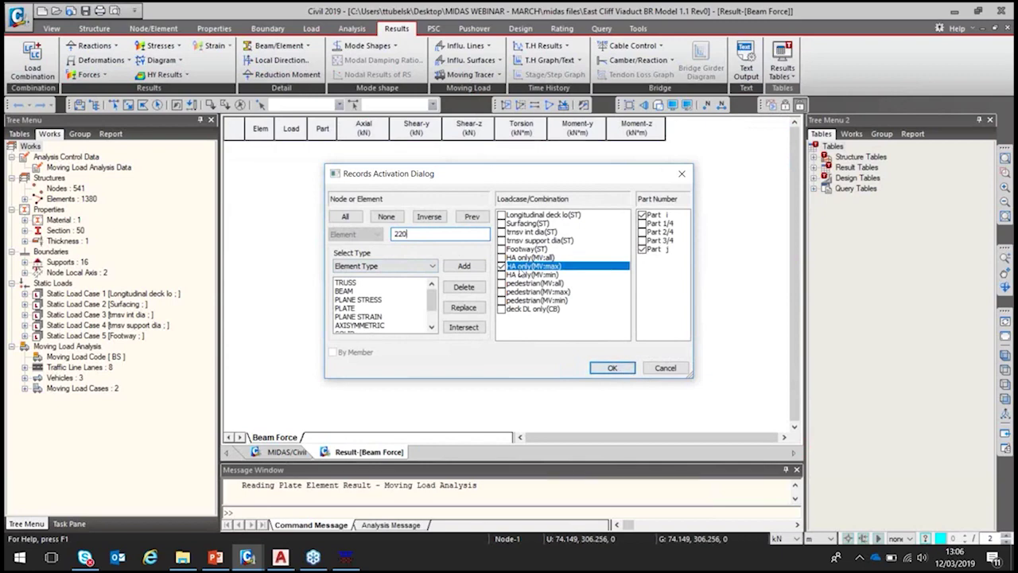
pyautogui.click(611, 368)
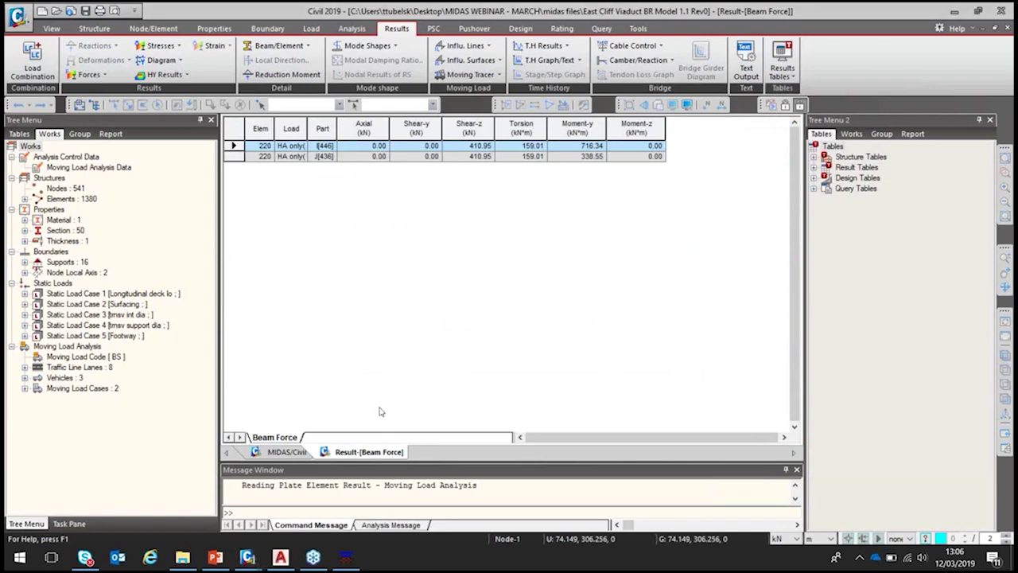
# Step: Display the beam force results by max value item for Moment-y under HA only(MV:max)
pyautogui.rightClick(477, 200)
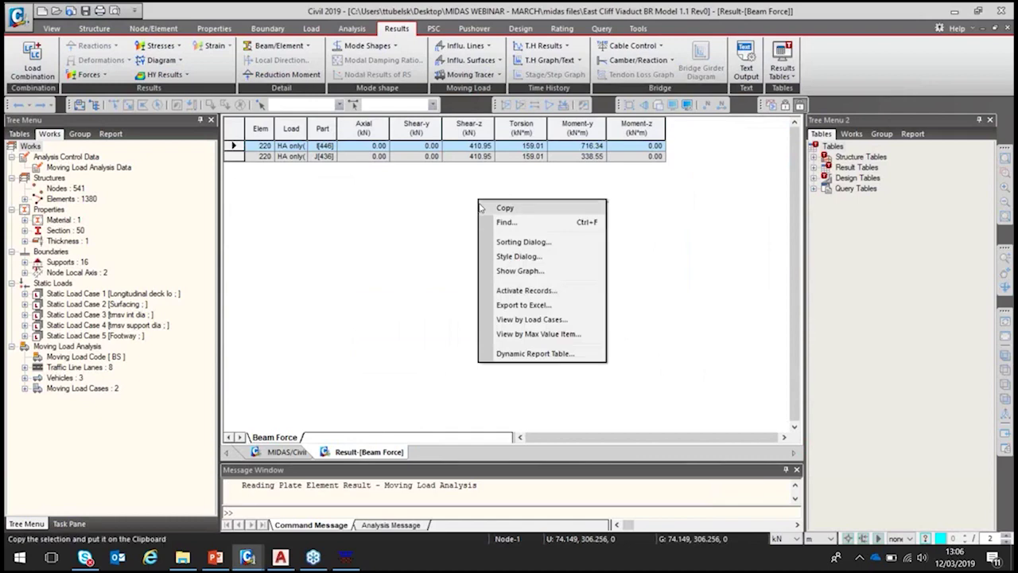
pyautogui.click(547, 334)
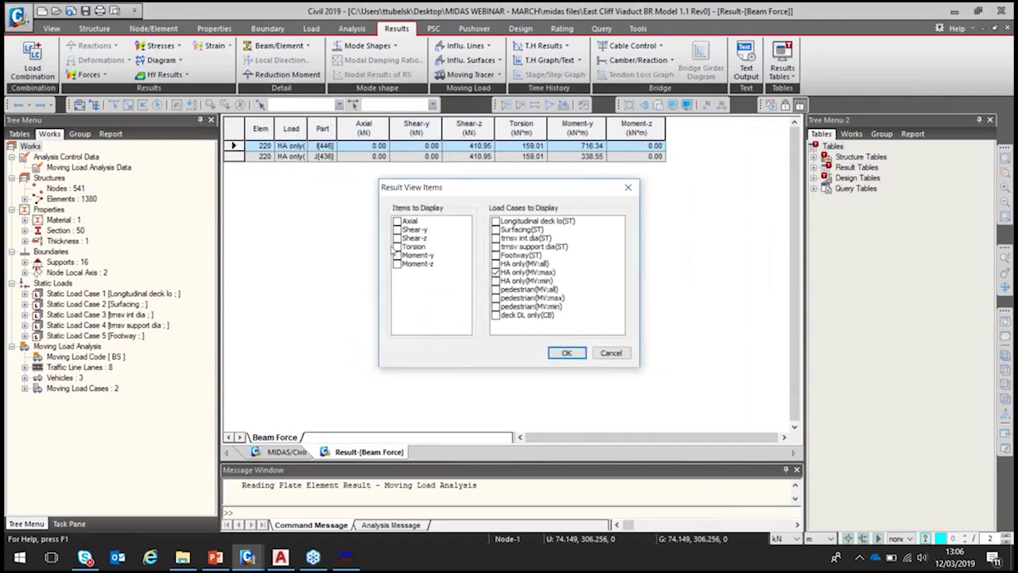
pyautogui.click(396, 255)
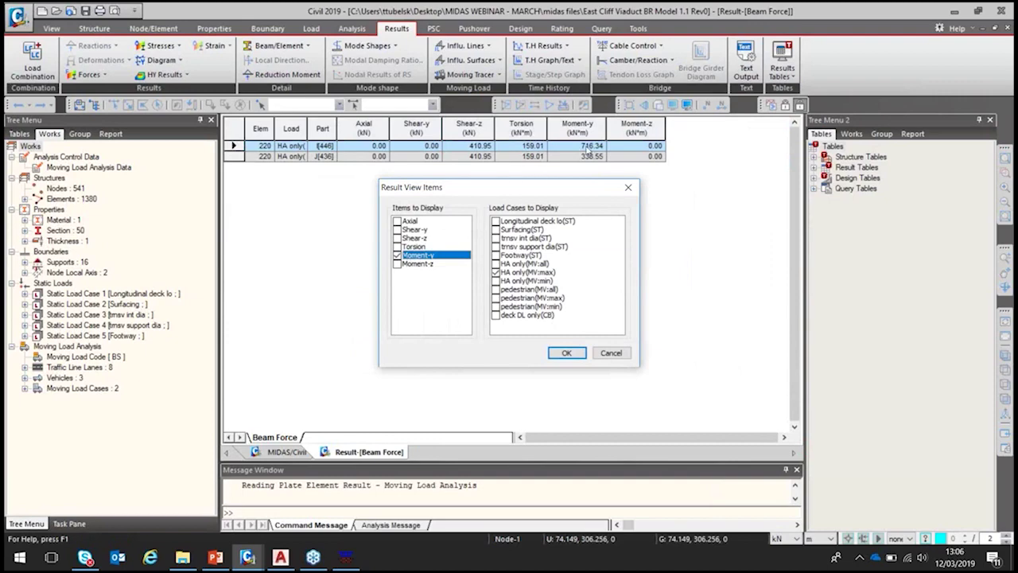
pyautogui.click(568, 354)
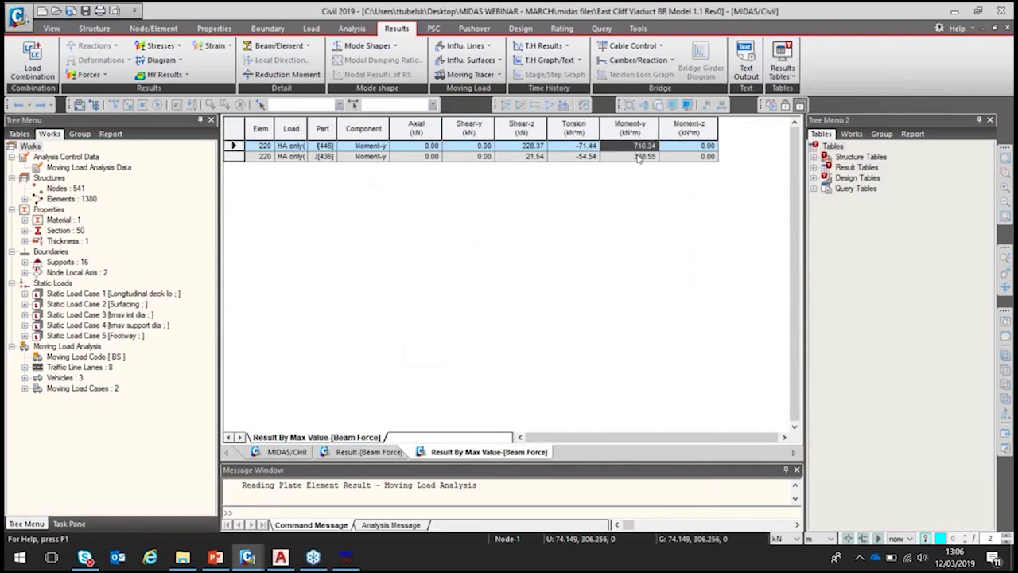
# Step: Compare element 220's Moment-y, Shear-z and Torsion in the Beam Force table with the max value table, widening the load column to read it
pyautogui.click(364, 452)
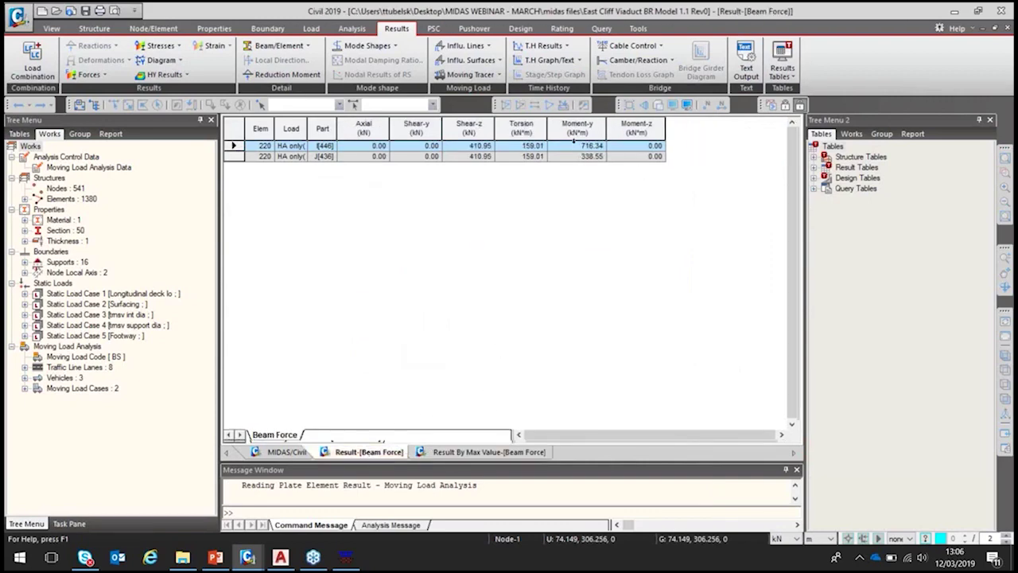
pyautogui.click(589, 145)
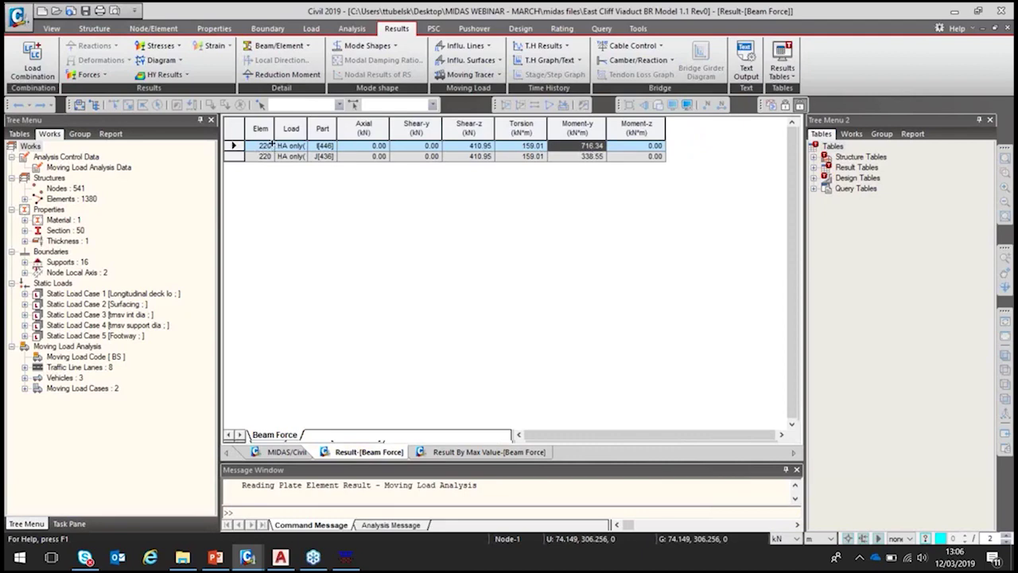
pyautogui.doubleClick(306, 128)
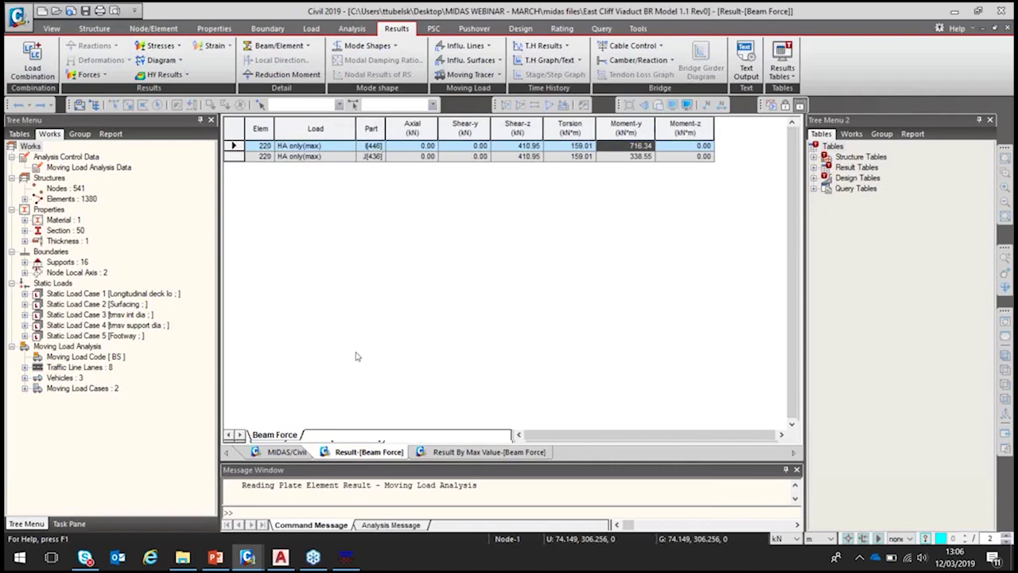
pyautogui.click(523, 147)
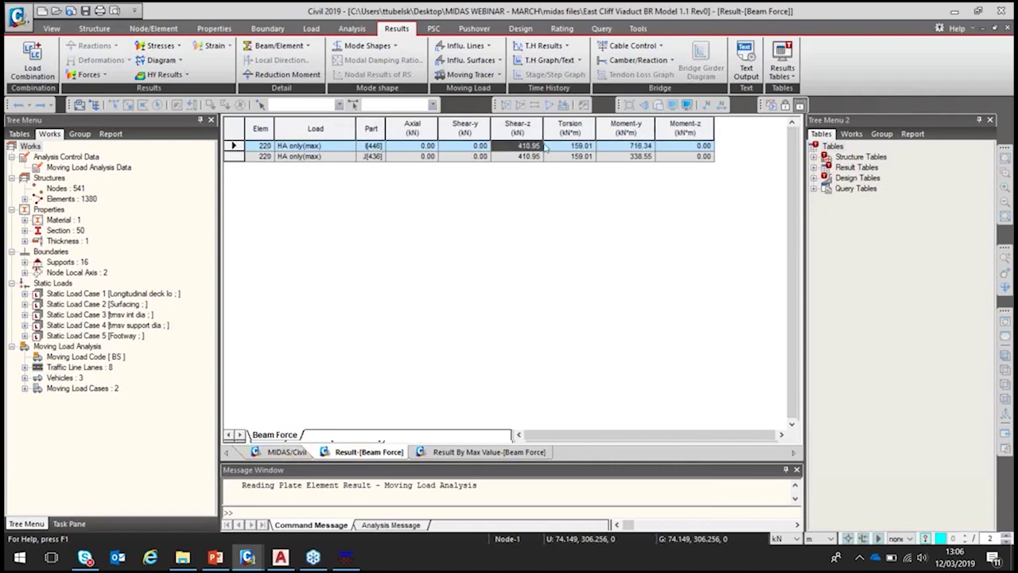
pyautogui.click(571, 147)
pyautogui.click(462, 452)
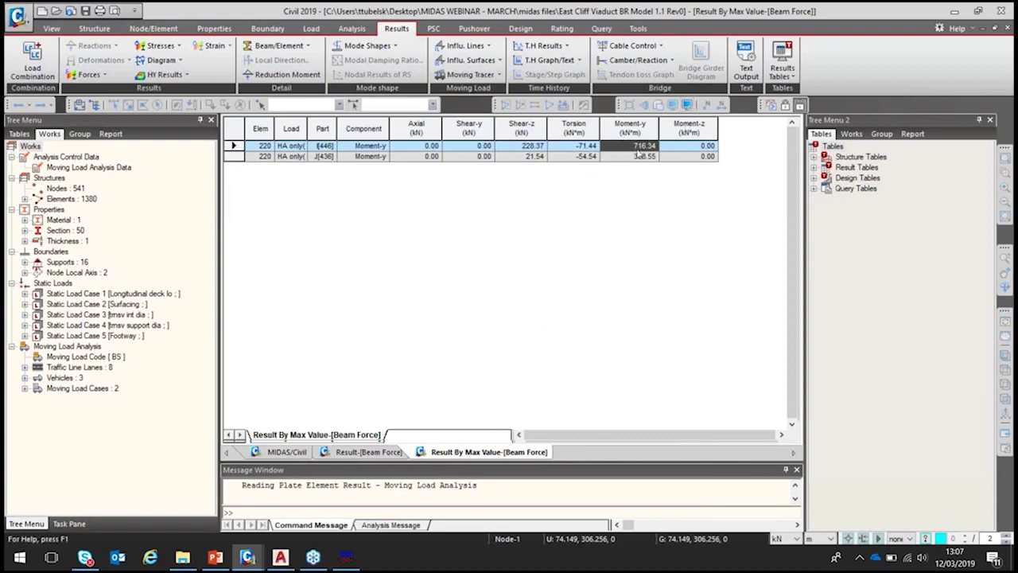
# Step: Examine element 220's coexisting Shear-z, Torsion and Moment-y values at part I[446] in the max value table
pyautogui.click(525, 148)
pyautogui.click(586, 149)
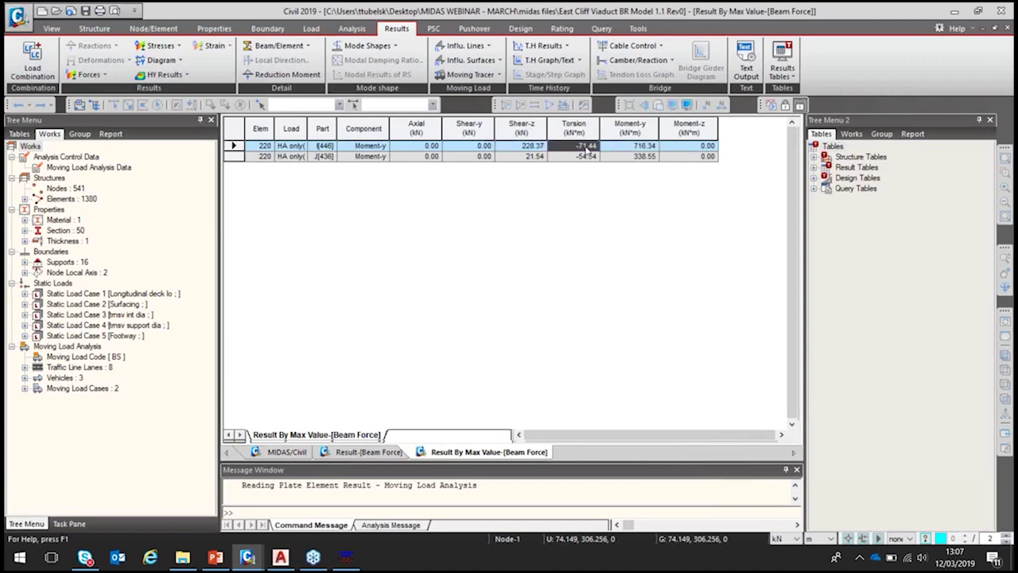
pyautogui.click(536, 152)
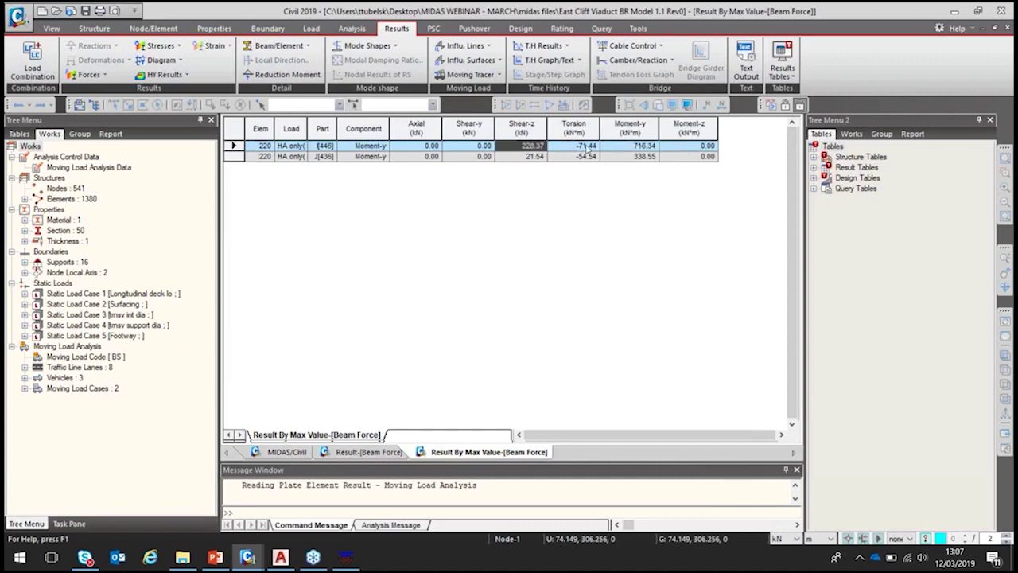
pyautogui.click(591, 149)
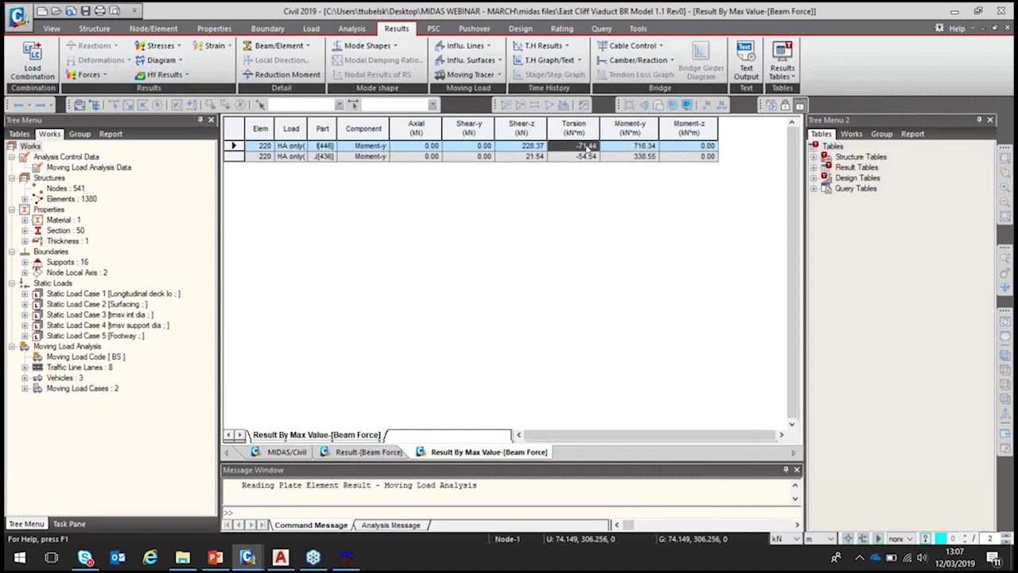
pyautogui.moveTo(531, 148); pyautogui.dragTo(620, 150)
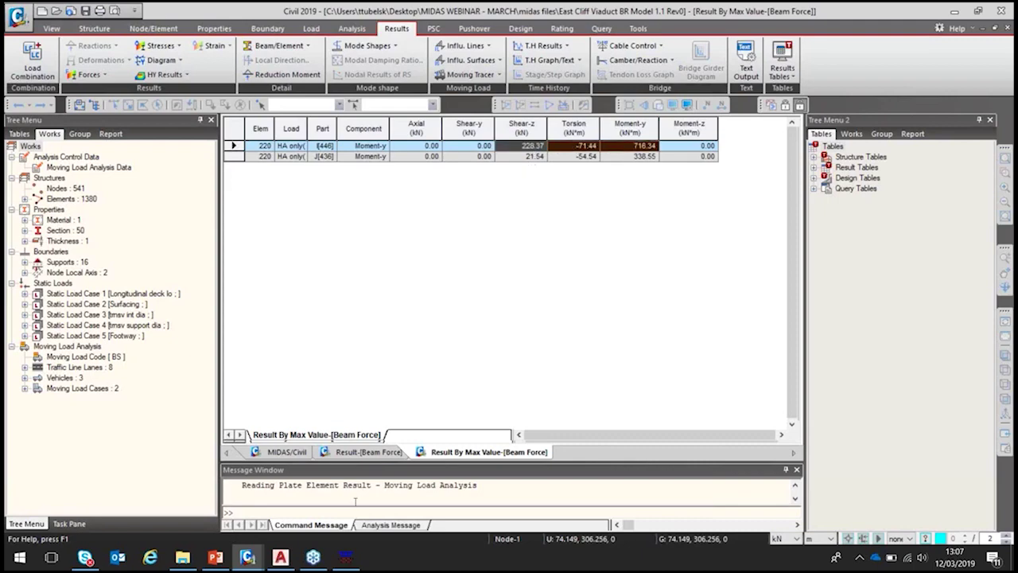
# Step: Switch to the PowerPoint presentation and show the Outputs – Maximum/coexisting reactions slide
pyautogui.click(215, 556)
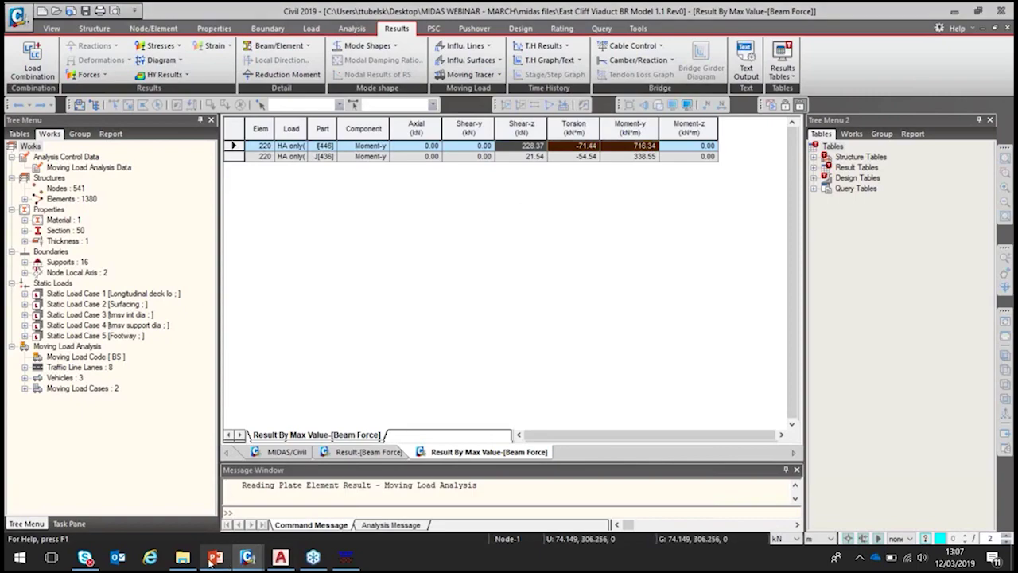
pyautogui.click(879, 536)
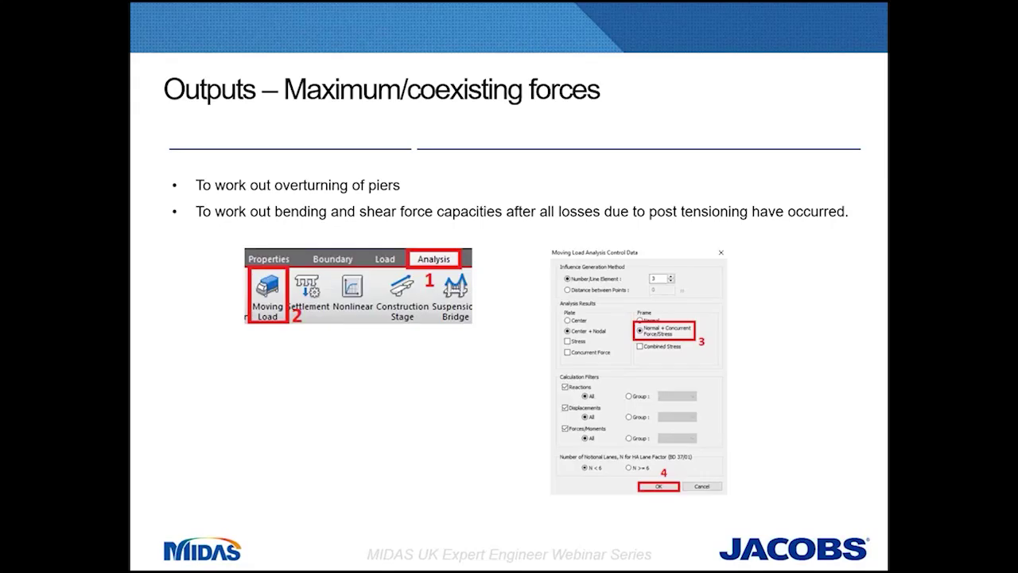
pyautogui.press('Right')
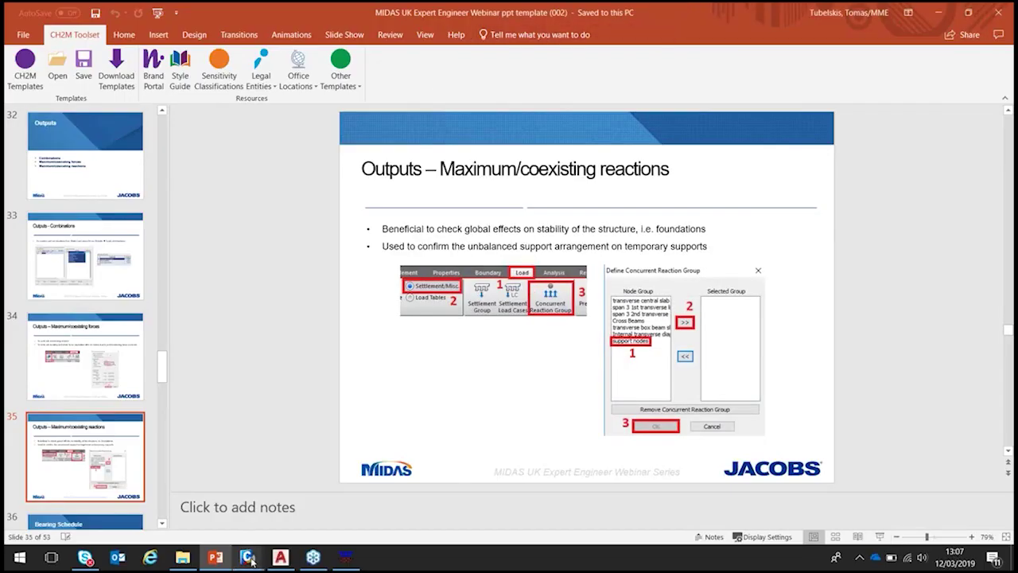
# Step: Switch to the East Cliff Viaduct - working model in midas Civil and accept pier support nodes as its concurrent reaction group
pyautogui.moveTo(247, 557)
pyautogui.click(204, 527)
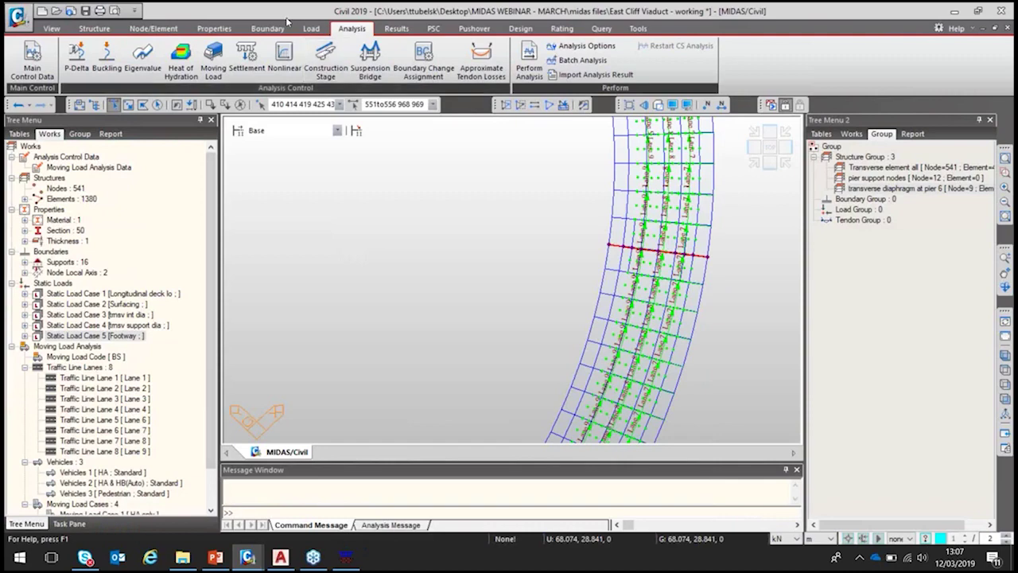
pyautogui.click(308, 29)
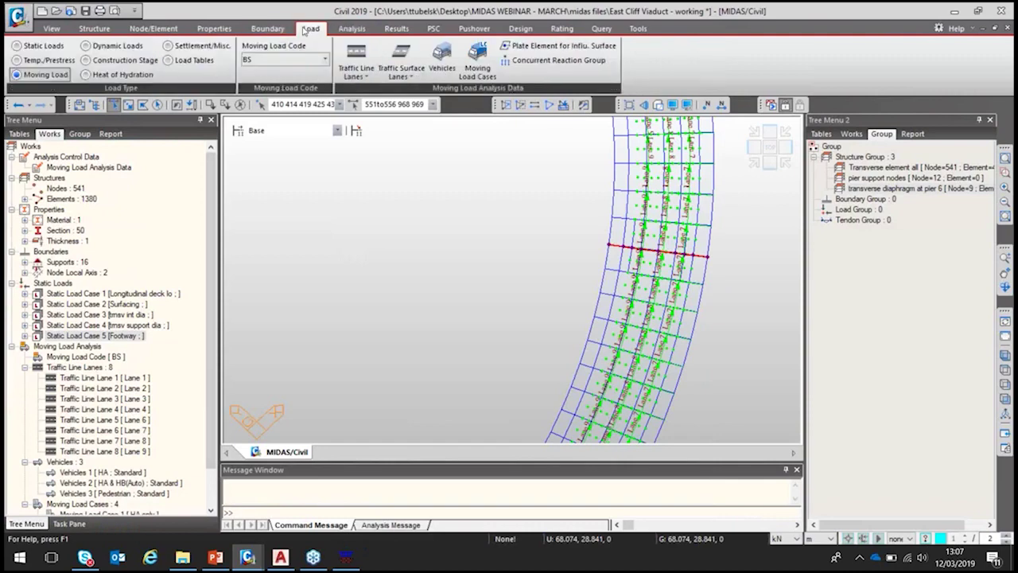
pyautogui.click(199, 45)
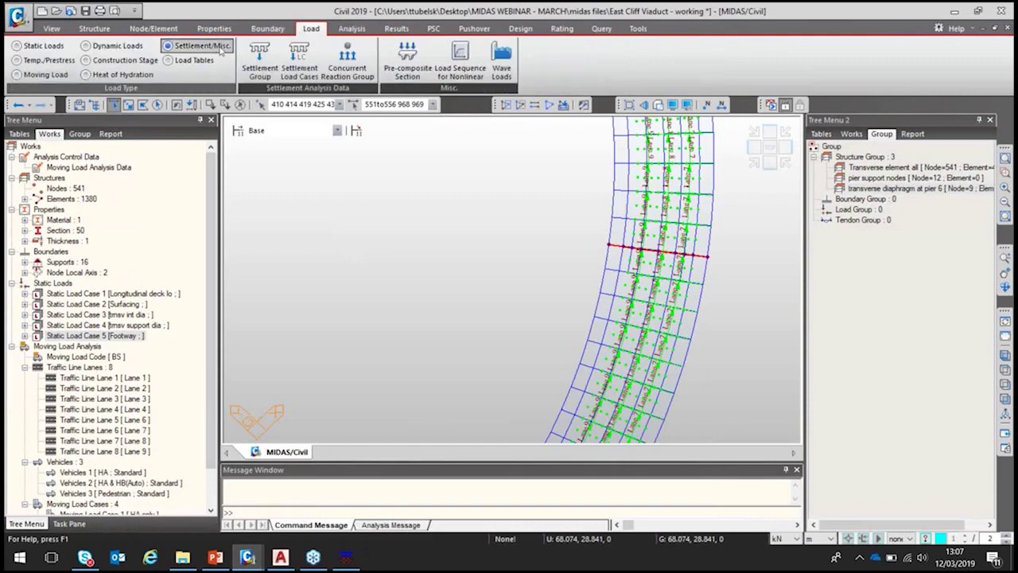
pyautogui.click(348, 58)
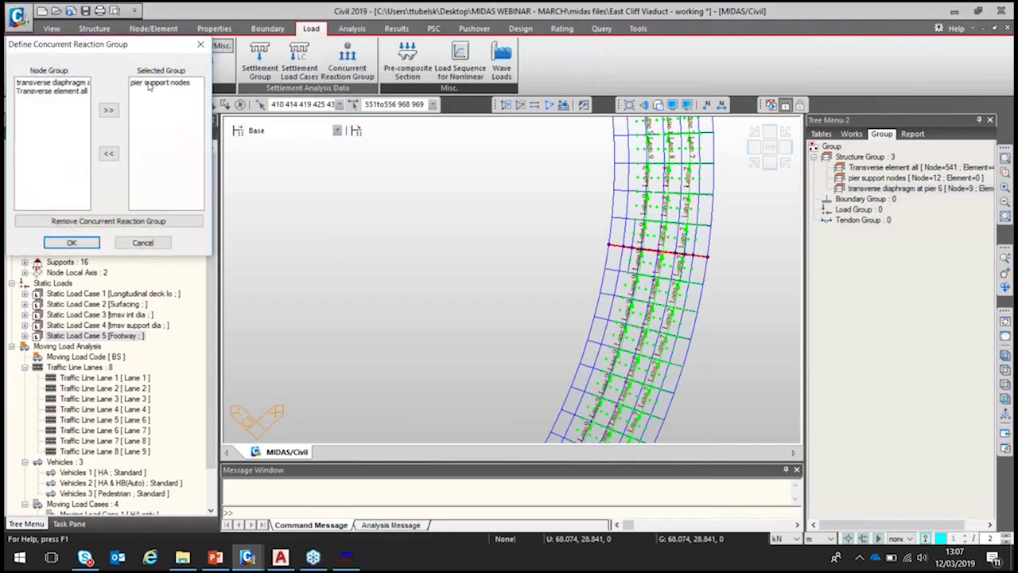
pyautogui.click(159, 84)
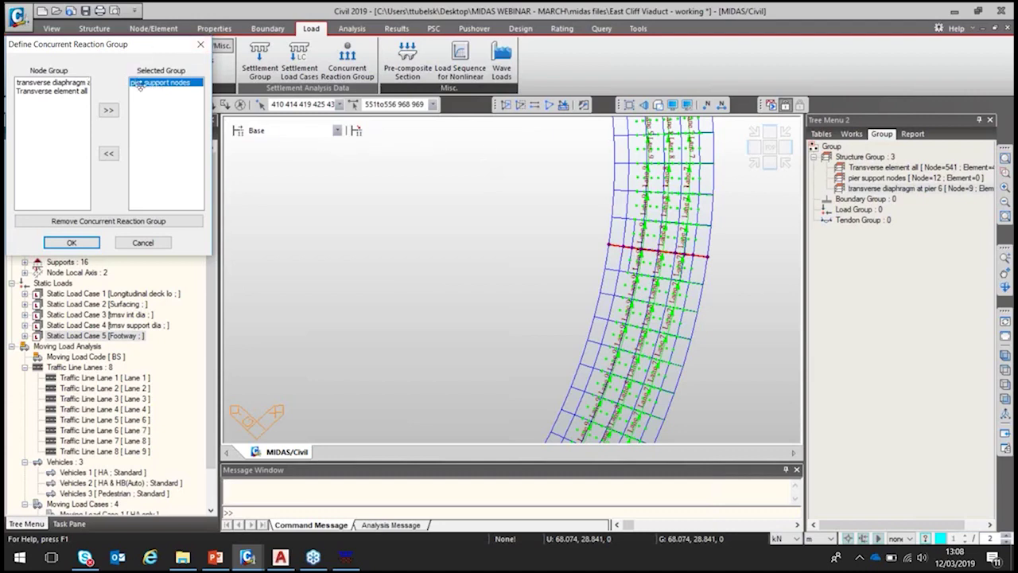
pyautogui.moveTo(154, 49); pyautogui.dragTo(415, 51)
pyautogui.click(341, 243)
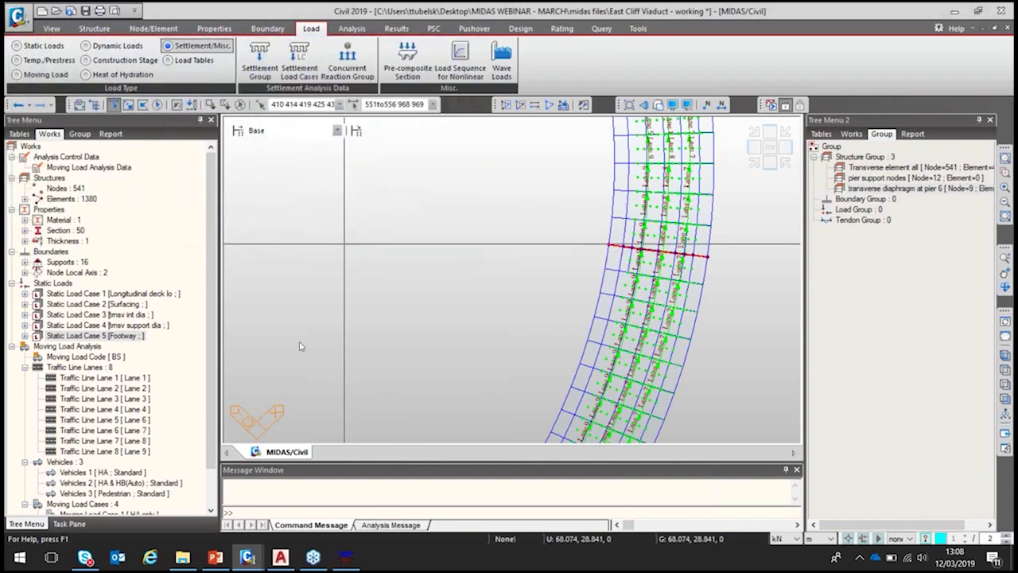
# Step: Switch to the East Cliff Viaduct BR Model 1.1 Rev0 window and close both beam force result tables
pyautogui.click(250, 556)
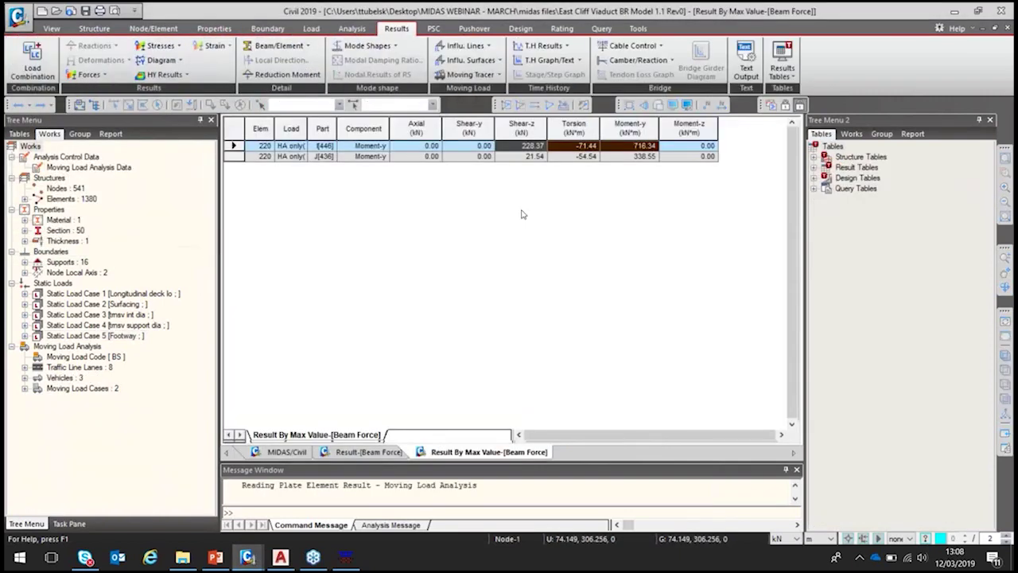
pyautogui.rightClick(475, 453)
pyautogui.click(485, 476)
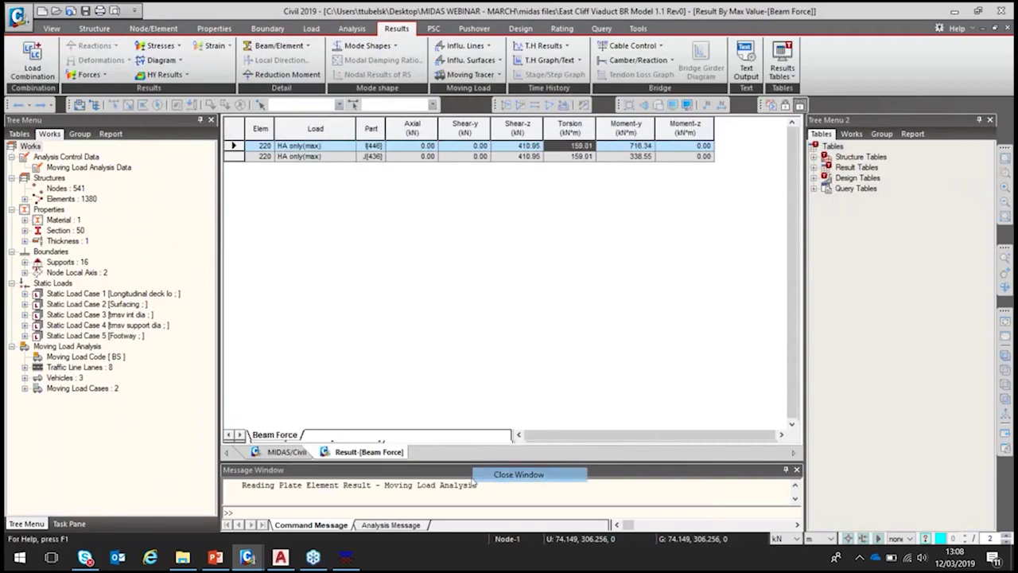
pyautogui.rightClick(370, 452)
pyautogui.click(390, 475)
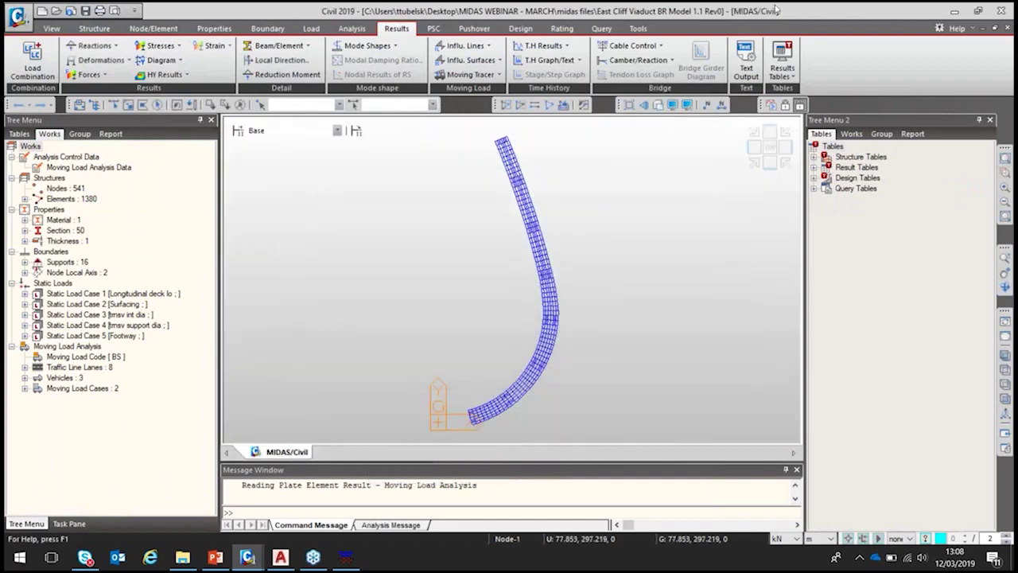
# Step: Open the Concurrent(Max/Min) Reaction results table and choose the pier support node group
pyautogui.click(782, 70)
pyautogui.click(797, 104)
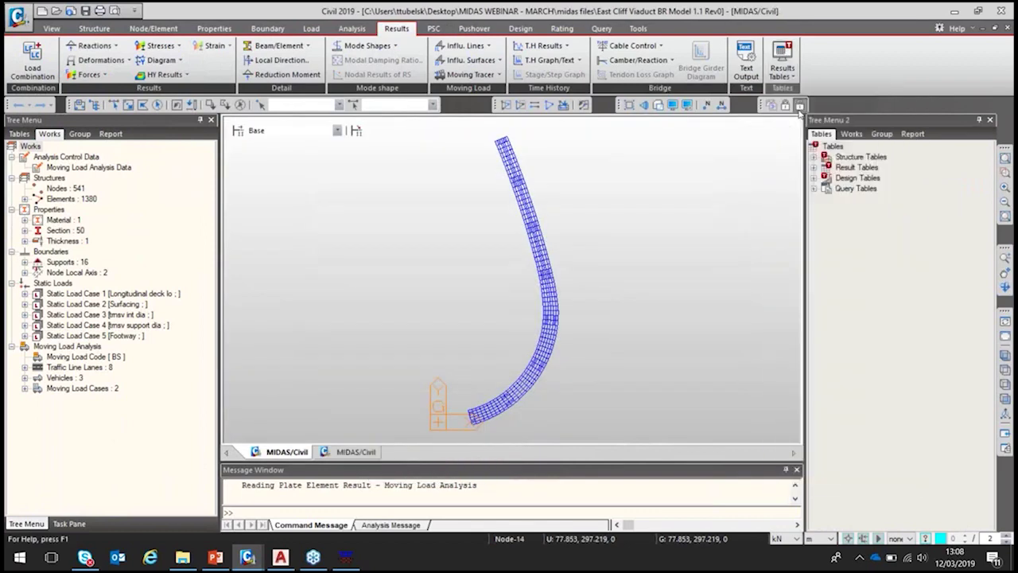
pyautogui.click(302, 159)
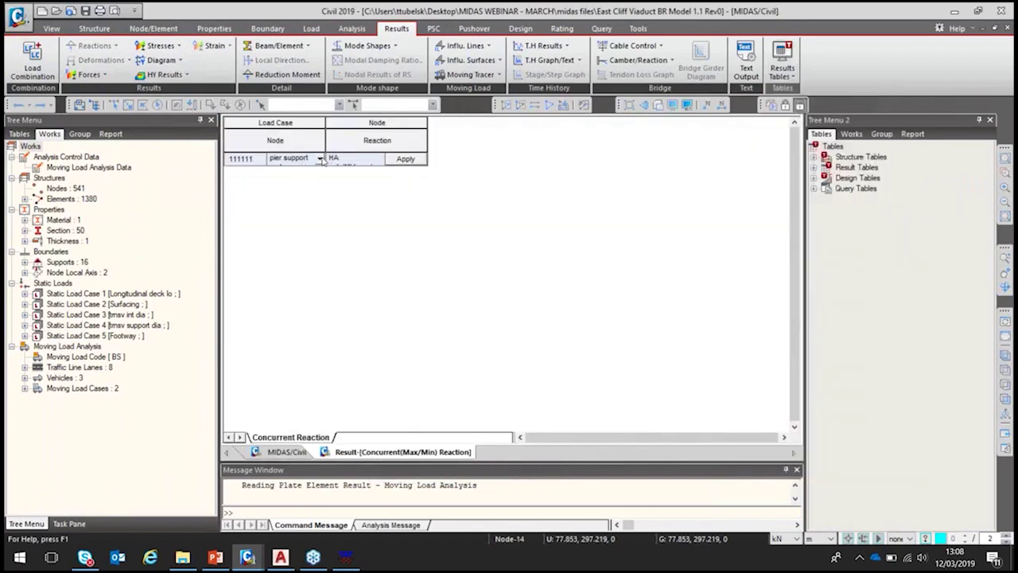
pyautogui.click(320, 159)
pyautogui.click(288, 171)
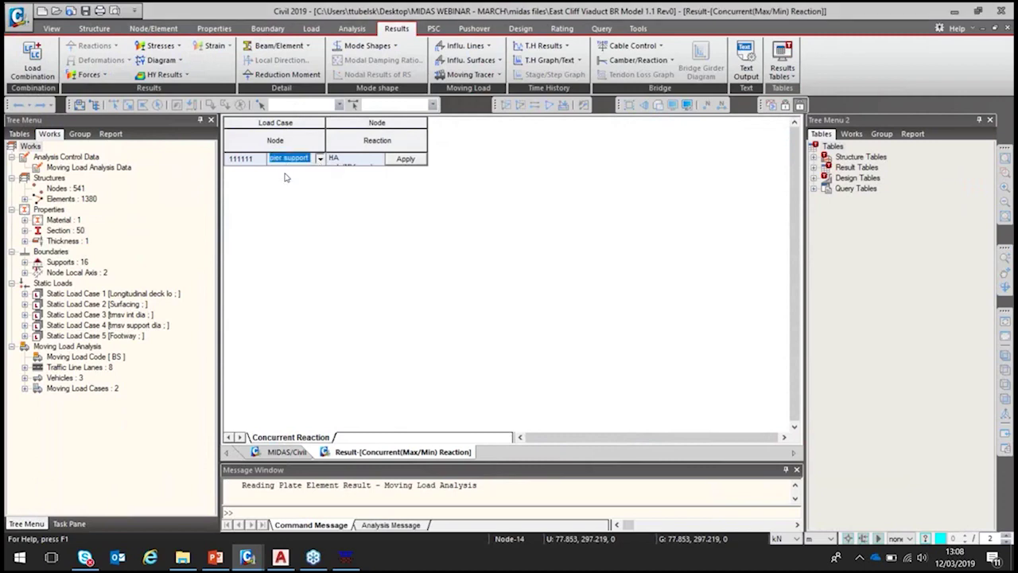
# Step: Generate the concurrent reactions for the pier support group under load case HA only(MV:max)
pyautogui.click(374, 159)
pyautogui.click(379, 159)
pyautogui.click(380, 159)
pyautogui.click(379, 159)
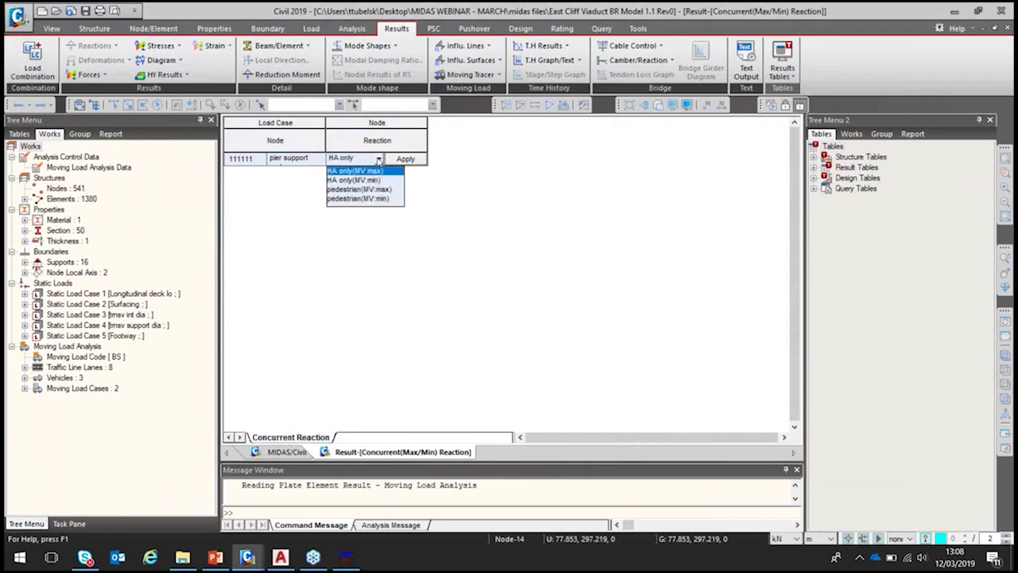
pyautogui.click(348, 176)
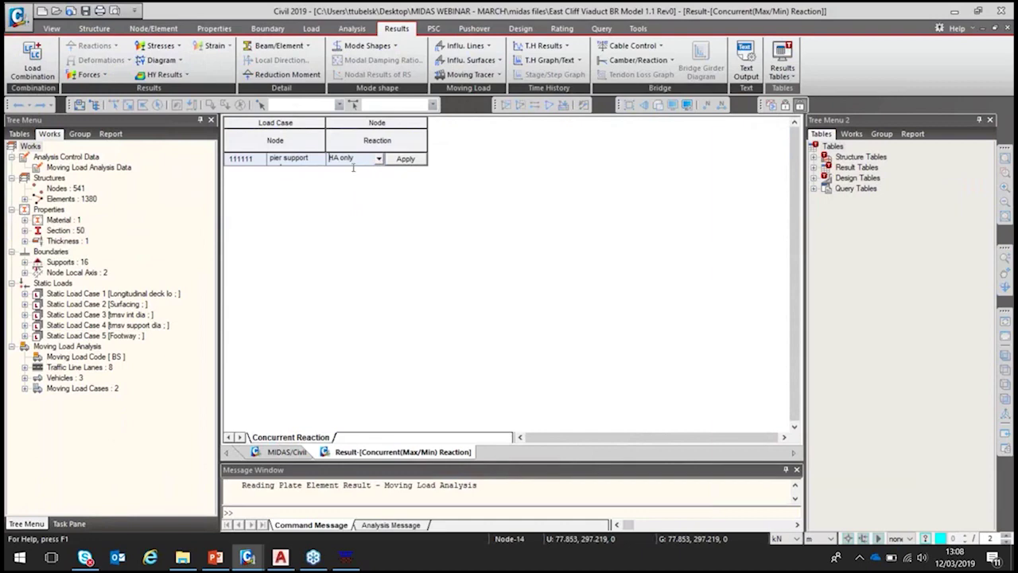
pyautogui.click(406, 159)
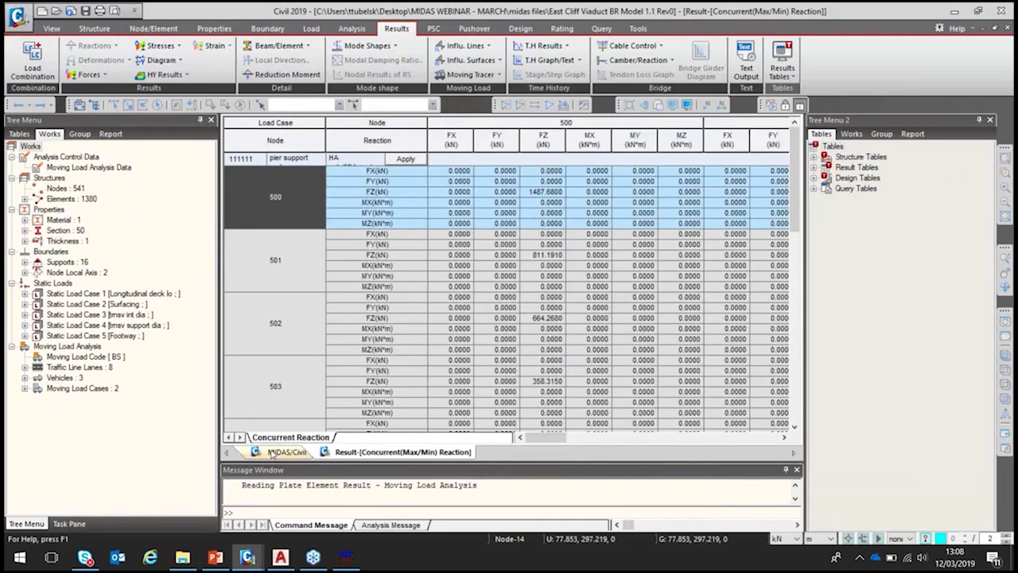
# Step: Examine node 500's FZ reaction and how the concurrent reaction table arranges its node rows and component columns
pyautogui.click(546, 193)
pyautogui.click(531, 129)
pyautogui.moveTo(446, 120); pyautogui.dragTo(624, 125)
pyautogui.click(588, 126)
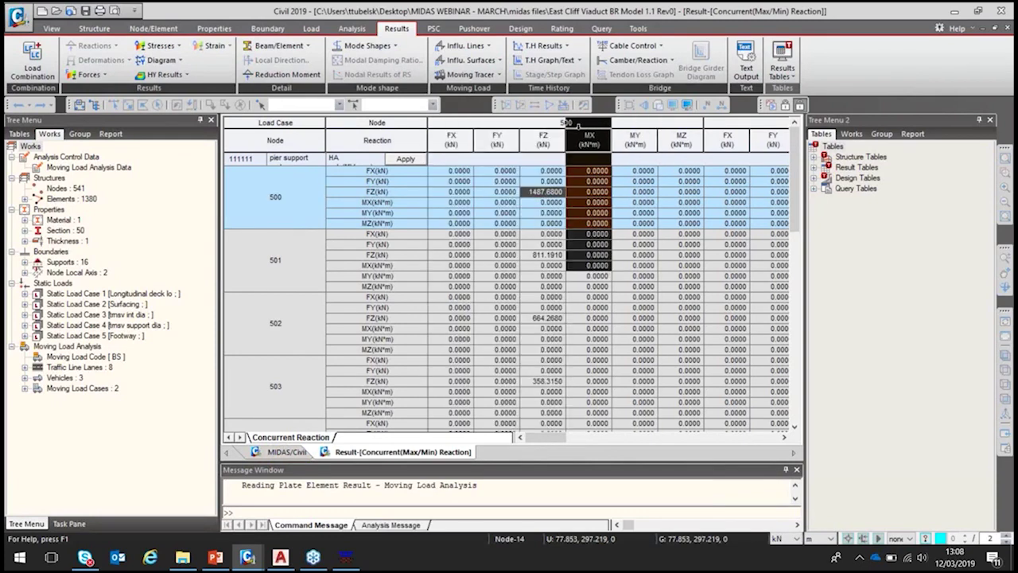
pyautogui.click(534, 124)
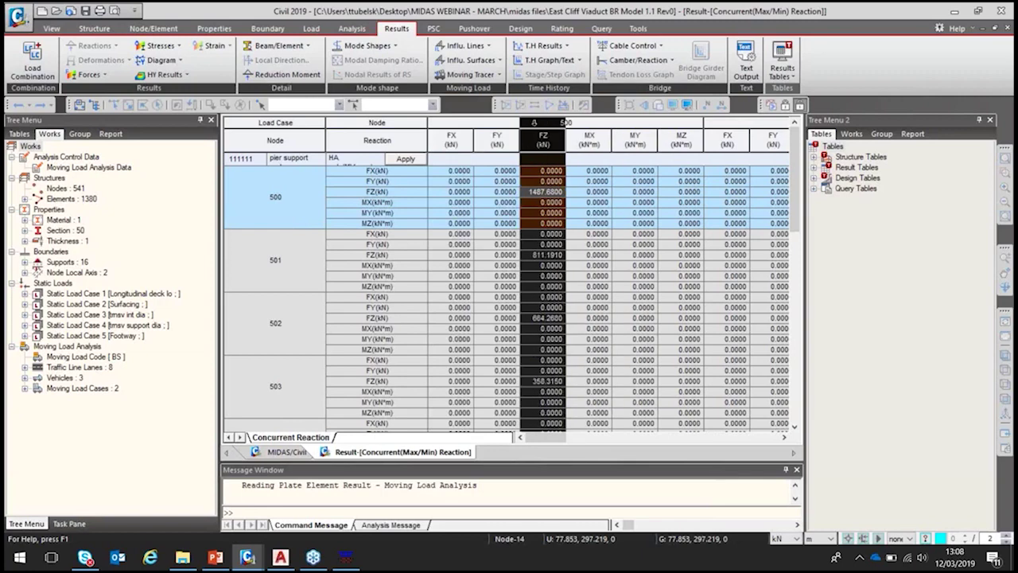
pyautogui.click(277, 122)
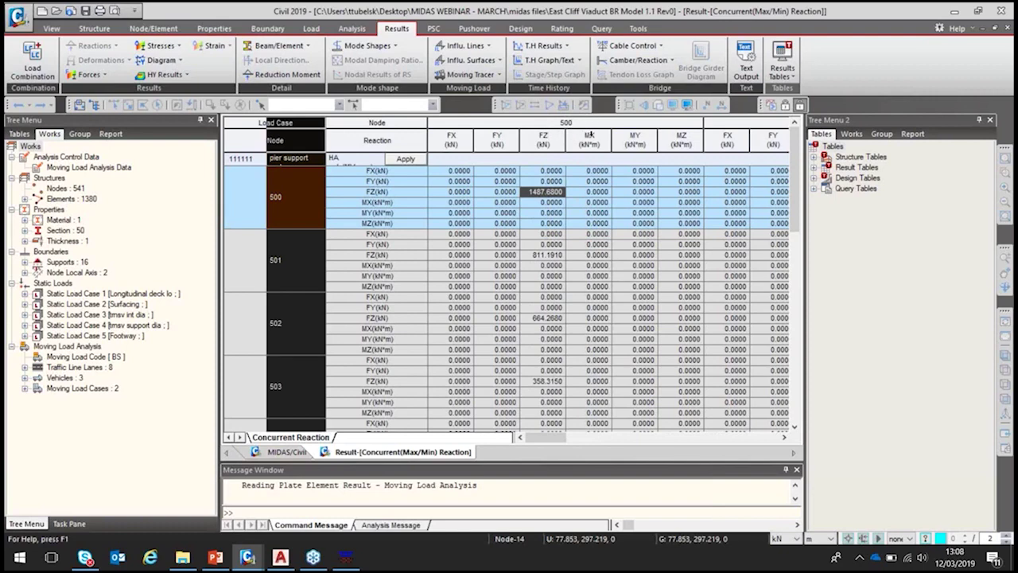
# Step: Display the FXYZ reaction forces with values on the model for load case MVmax: HA only
pyautogui.click(266, 453)
pyautogui.rightClick(370, 348)
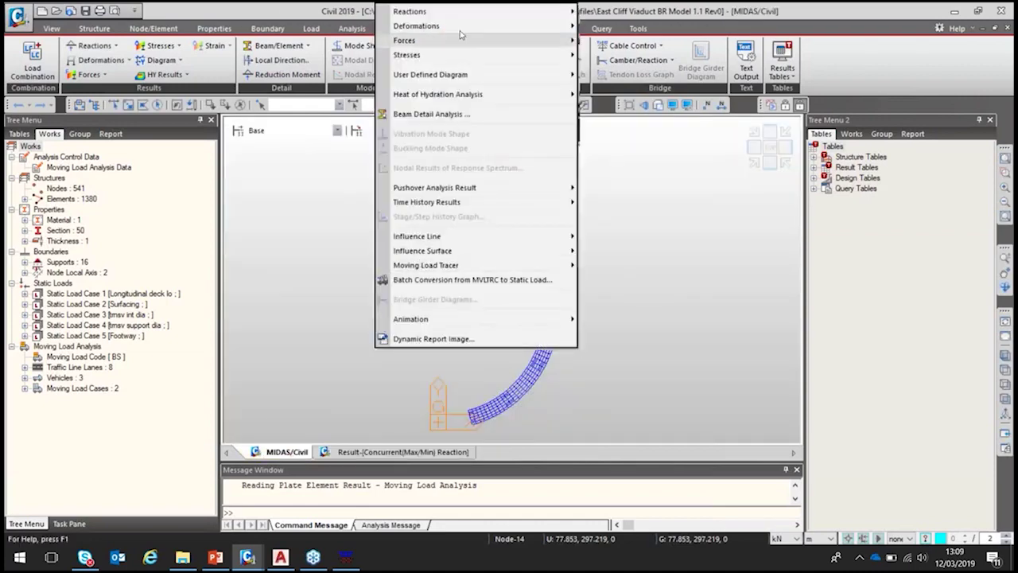
pyautogui.moveTo(477, 11)
pyautogui.click(628, 12)
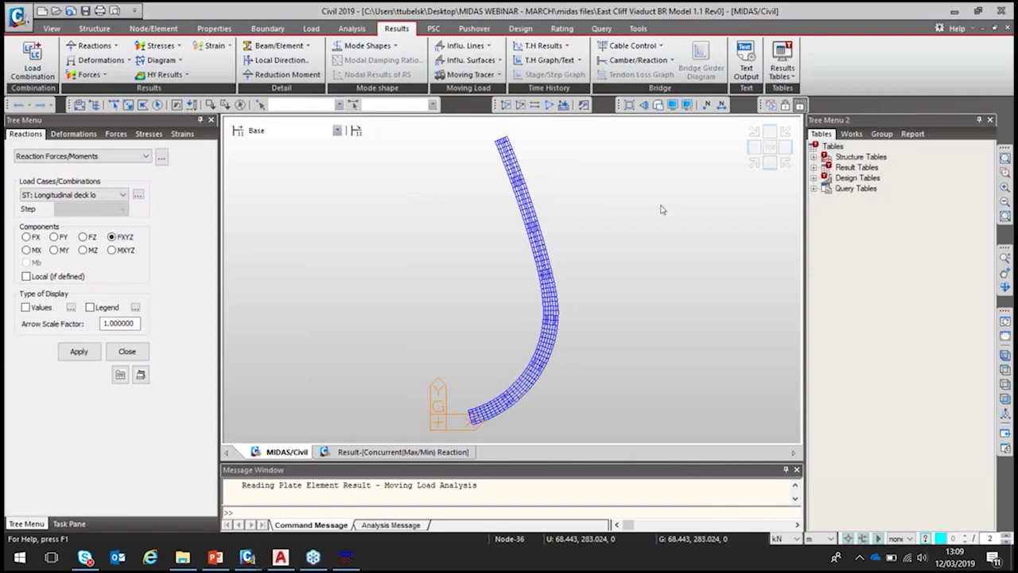
pyautogui.click(50, 199)
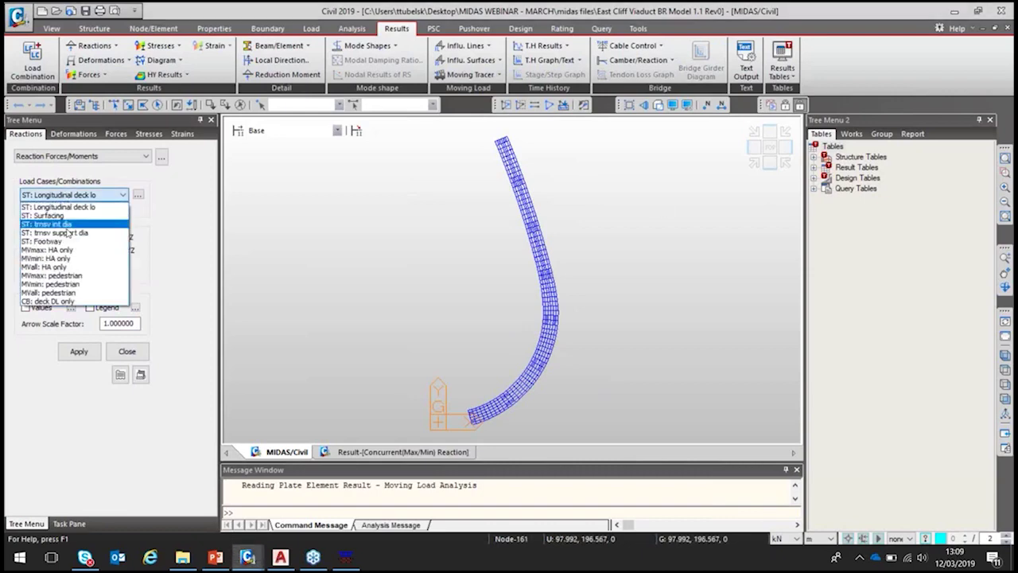
pyautogui.click(41, 291)
pyautogui.click(26, 308)
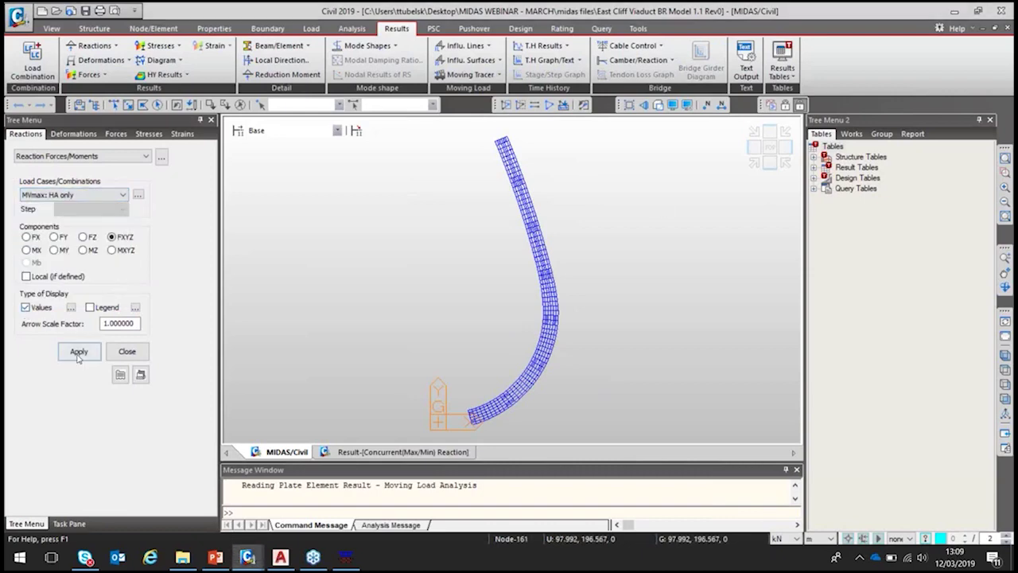
pyautogui.click(79, 351)
# Step: Compare the reaction values plotted near the pier supports with node 500's FZ in the concurrent reaction table
pyautogui.scroll(3, 473, 325)
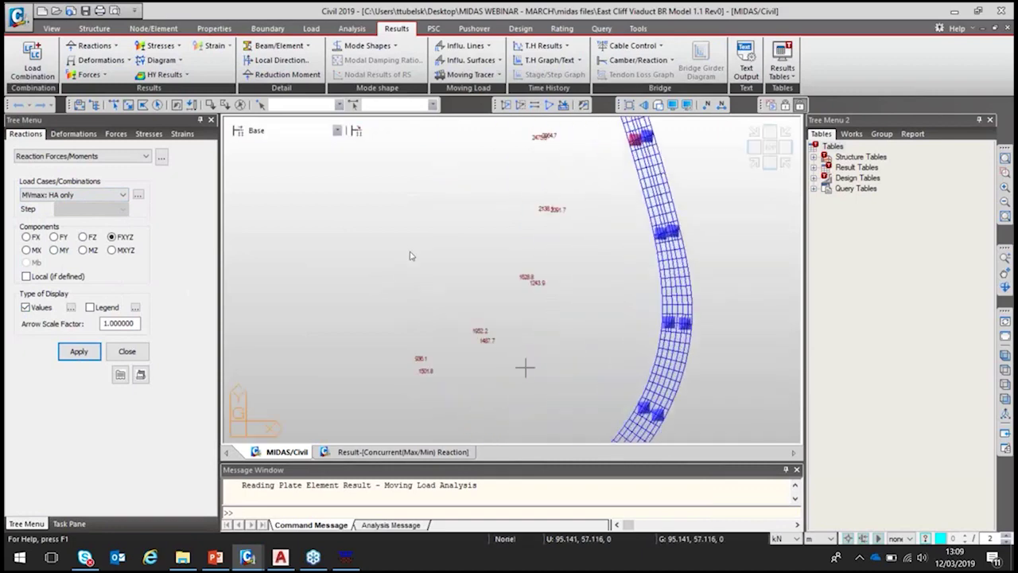
pyautogui.moveTo(424, 354); pyautogui.dragTo(518, 337, button='middle')
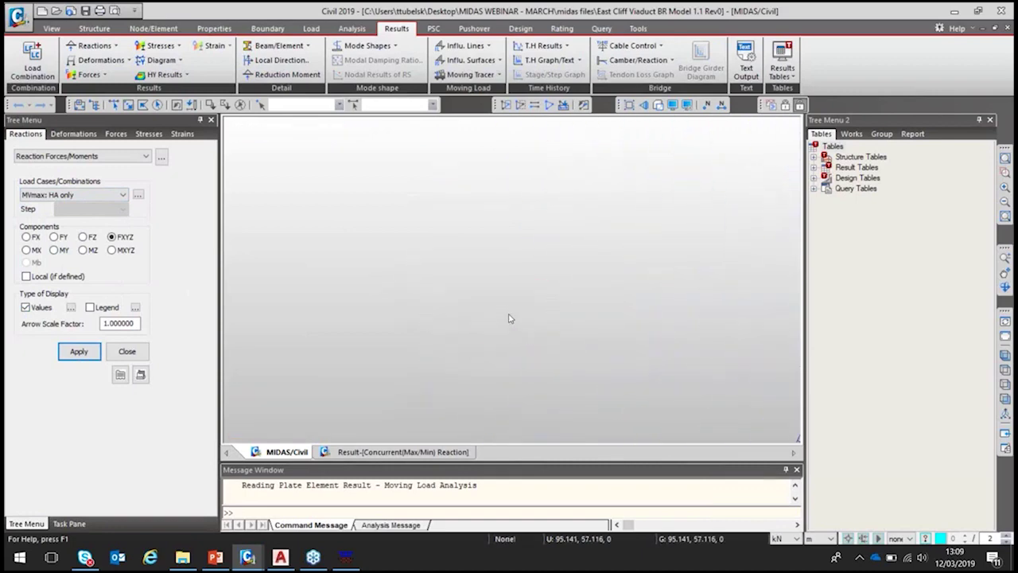
pyautogui.moveTo(693, 358); pyautogui.dragTo(523, 366, button='middle')
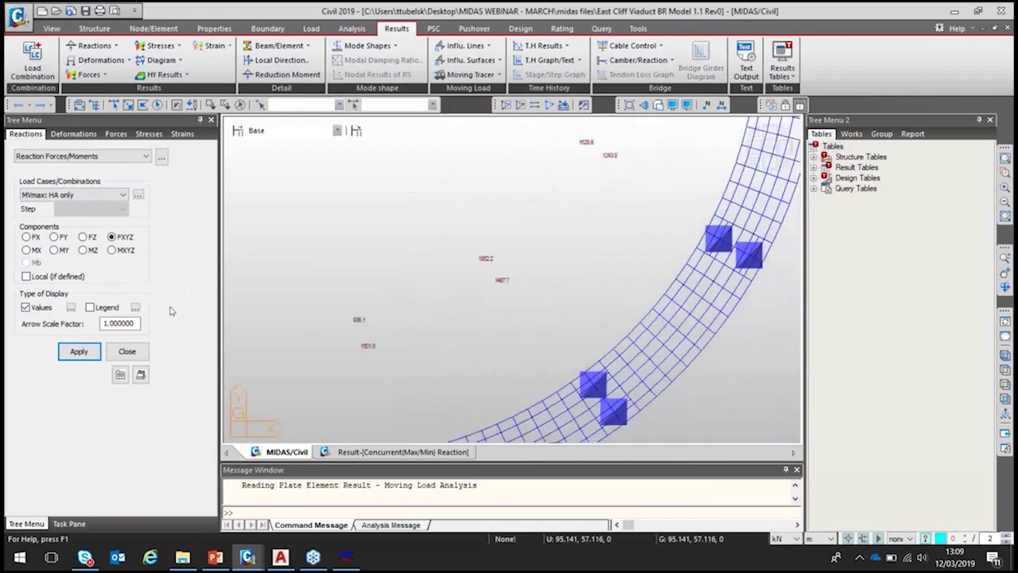
pyautogui.moveTo(450, 330); pyautogui.dragTo(515, 220, button='middle')
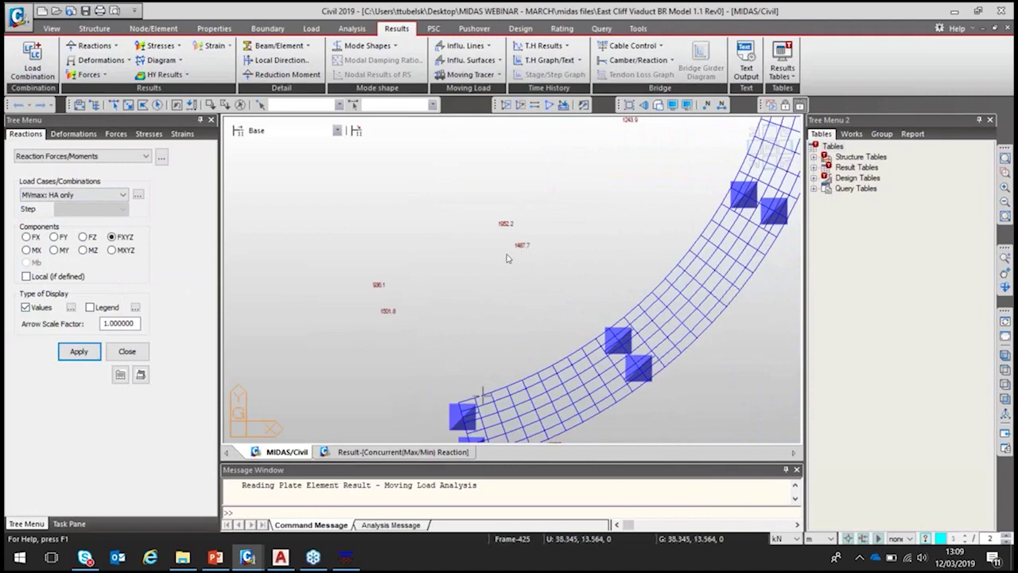
pyautogui.click(391, 454)
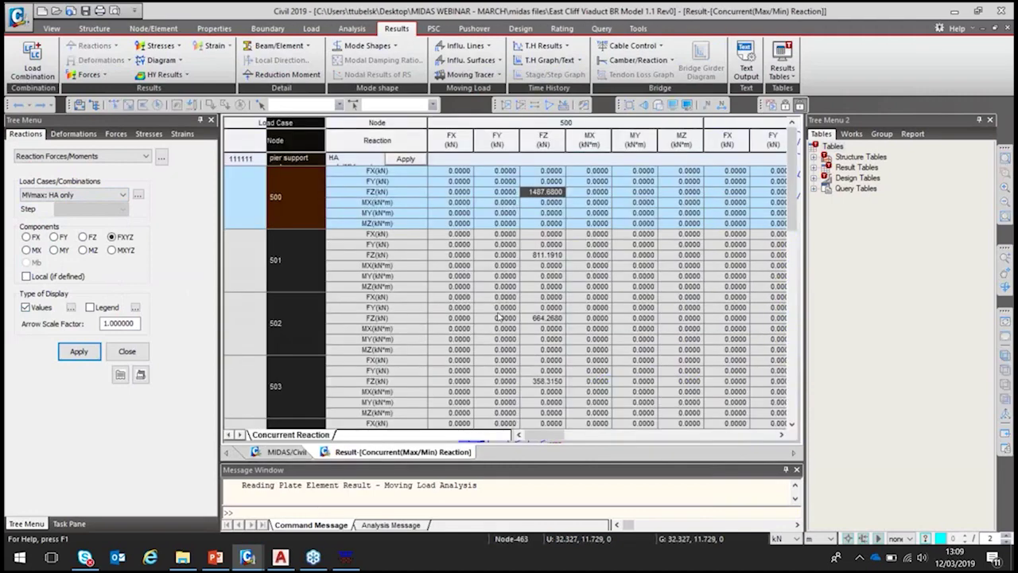
pyautogui.click(546, 193)
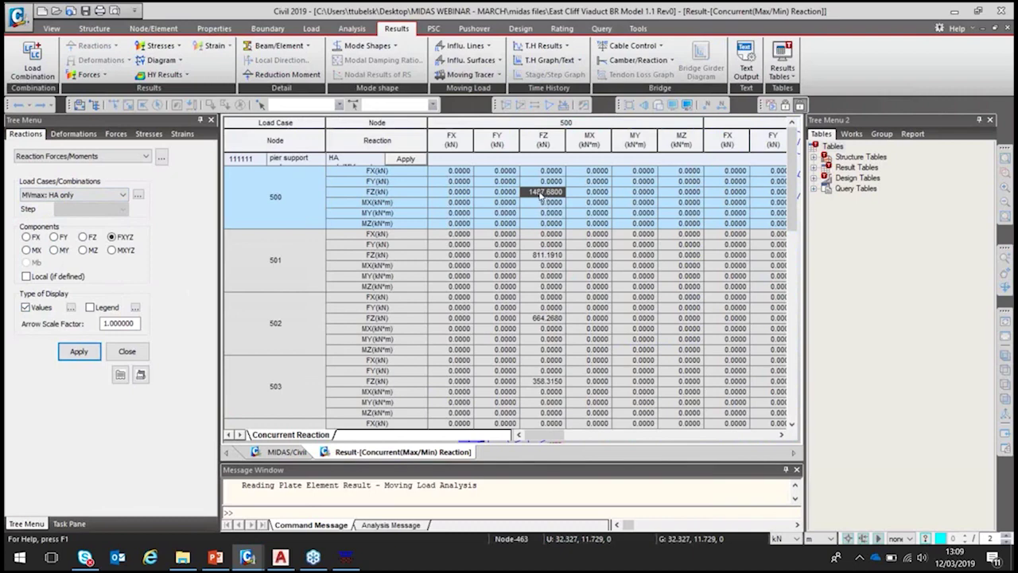
# Step: Compare the coexisting FZ reactions at nodes 501, 502 and 503 with node 500's FZ in the concurrent reaction table
pyautogui.click(549, 256)
pyautogui.click(541, 317)
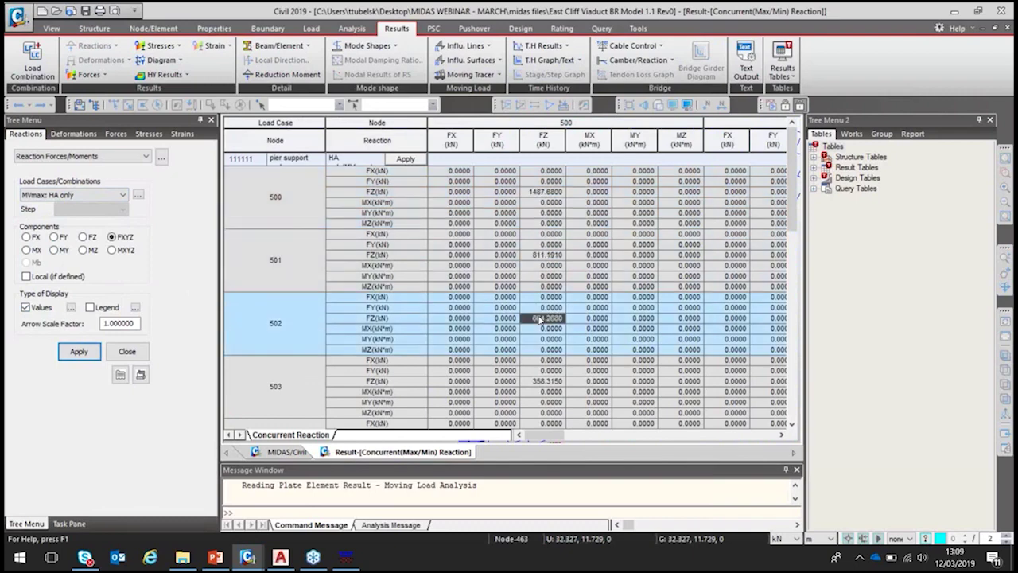
pyautogui.click(300, 258)
pyautogui.click(290, 327)
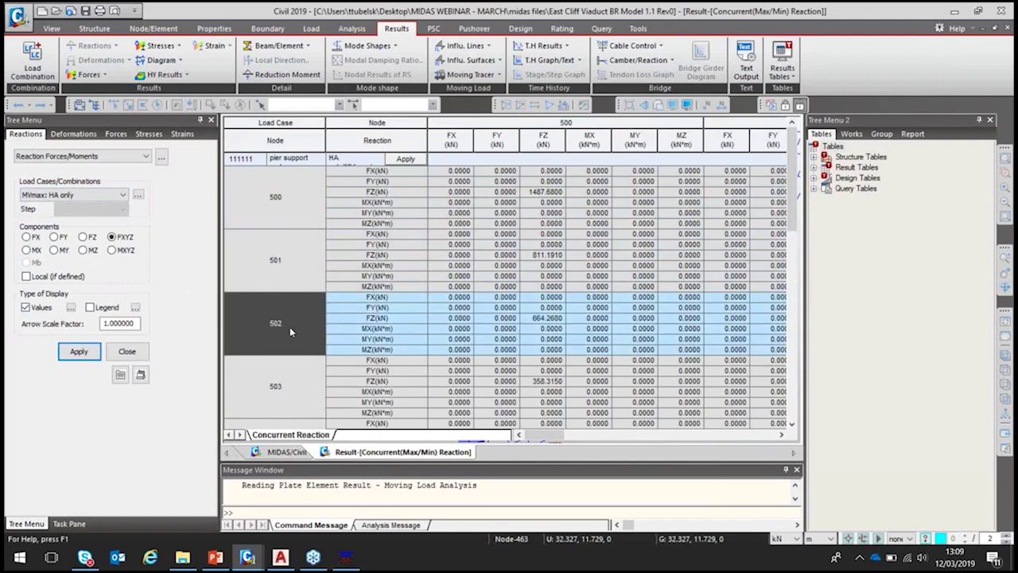
pyautogui.click(290, 386)
pyautogui.click(557, 382)
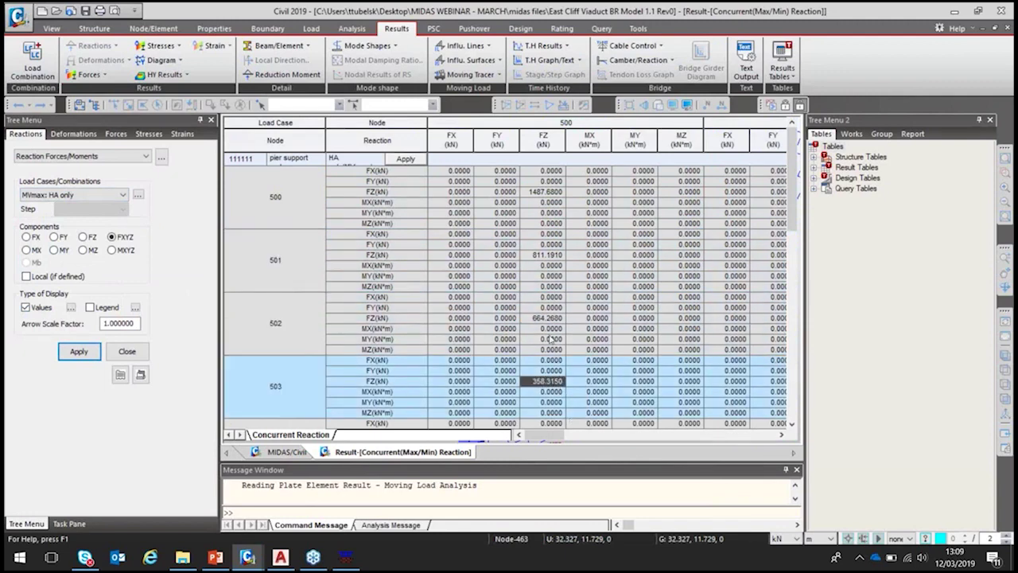
pyautogui.click(548, 317)
pyautogui.click(549, 254)
pyautogui.click(545, 191)
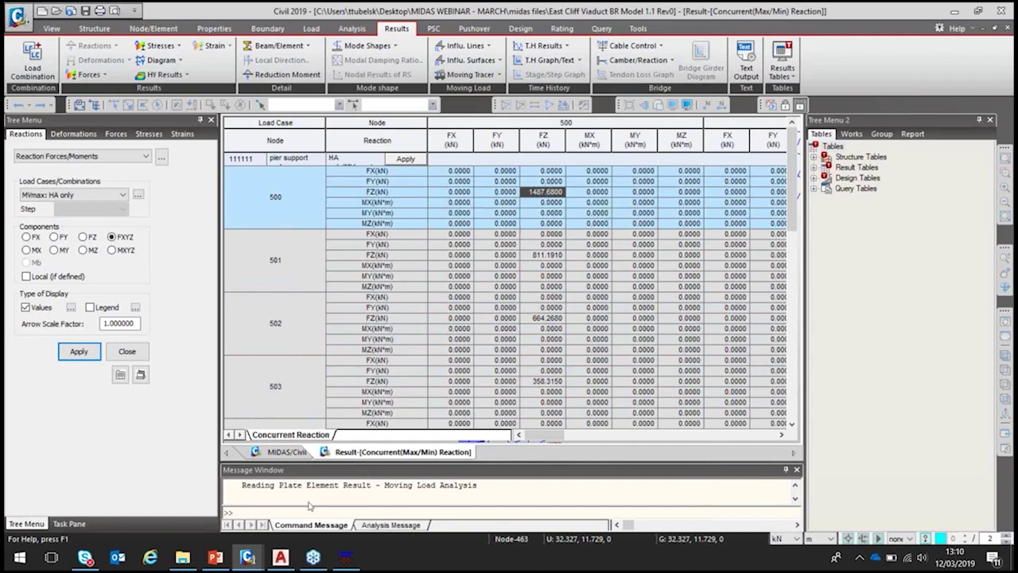
# Step: Switch to the PowerPoint presentation, start the slide show from the current slide and advance to the Bearing Schedule slide
pyautogui.click(216, 558)
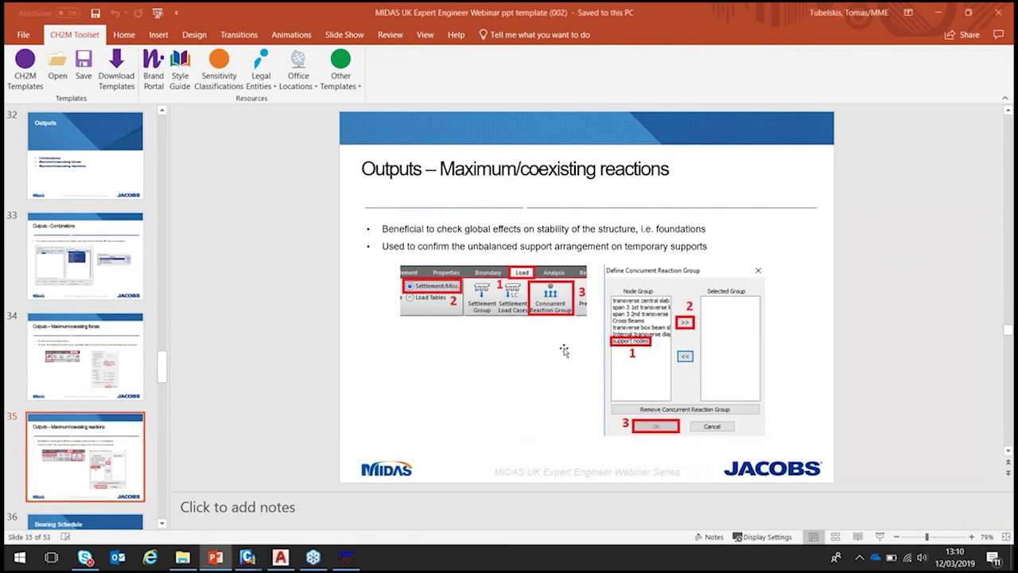
pyautogui.click(879, 536)
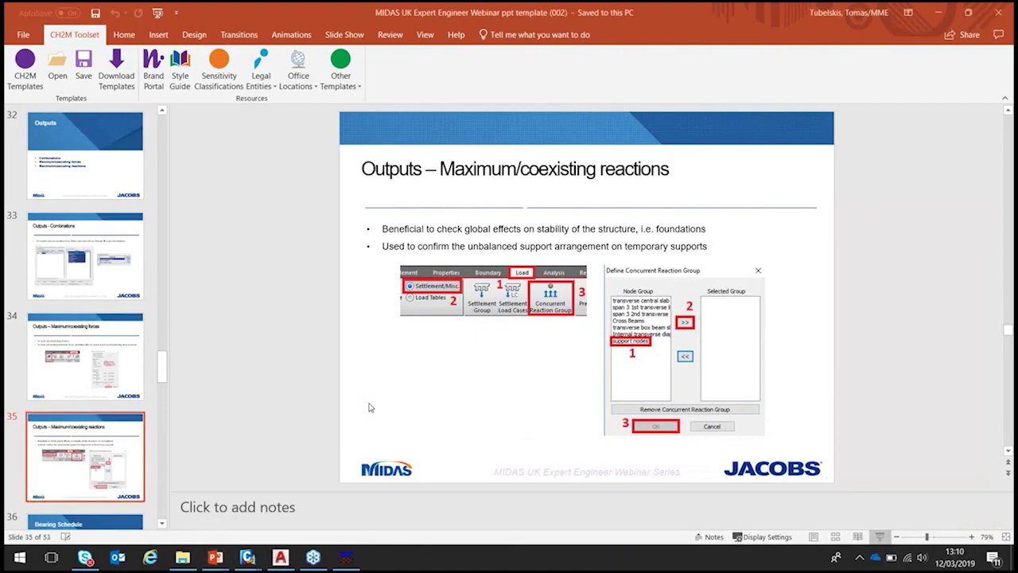
pyautogui.press('Right')
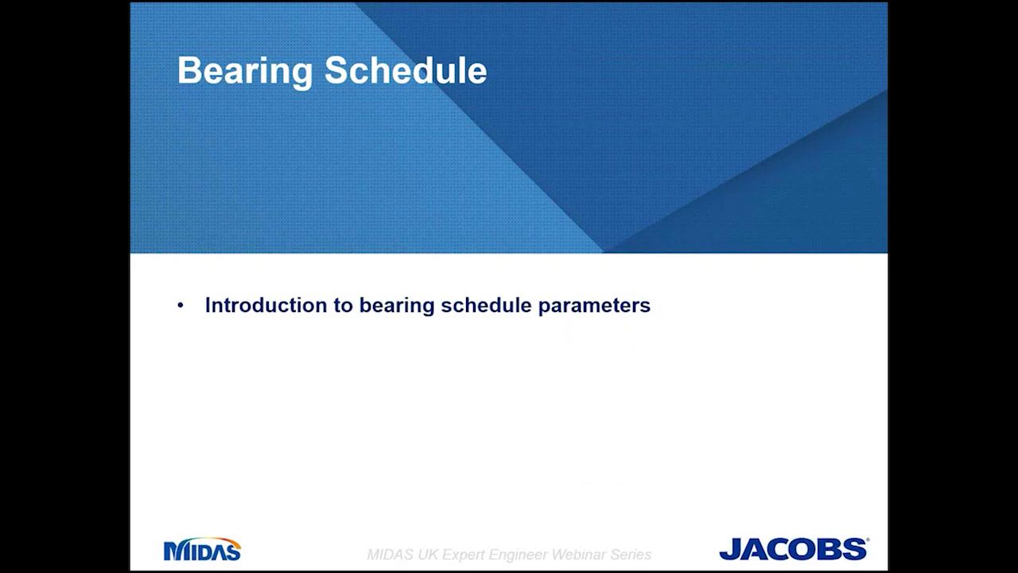